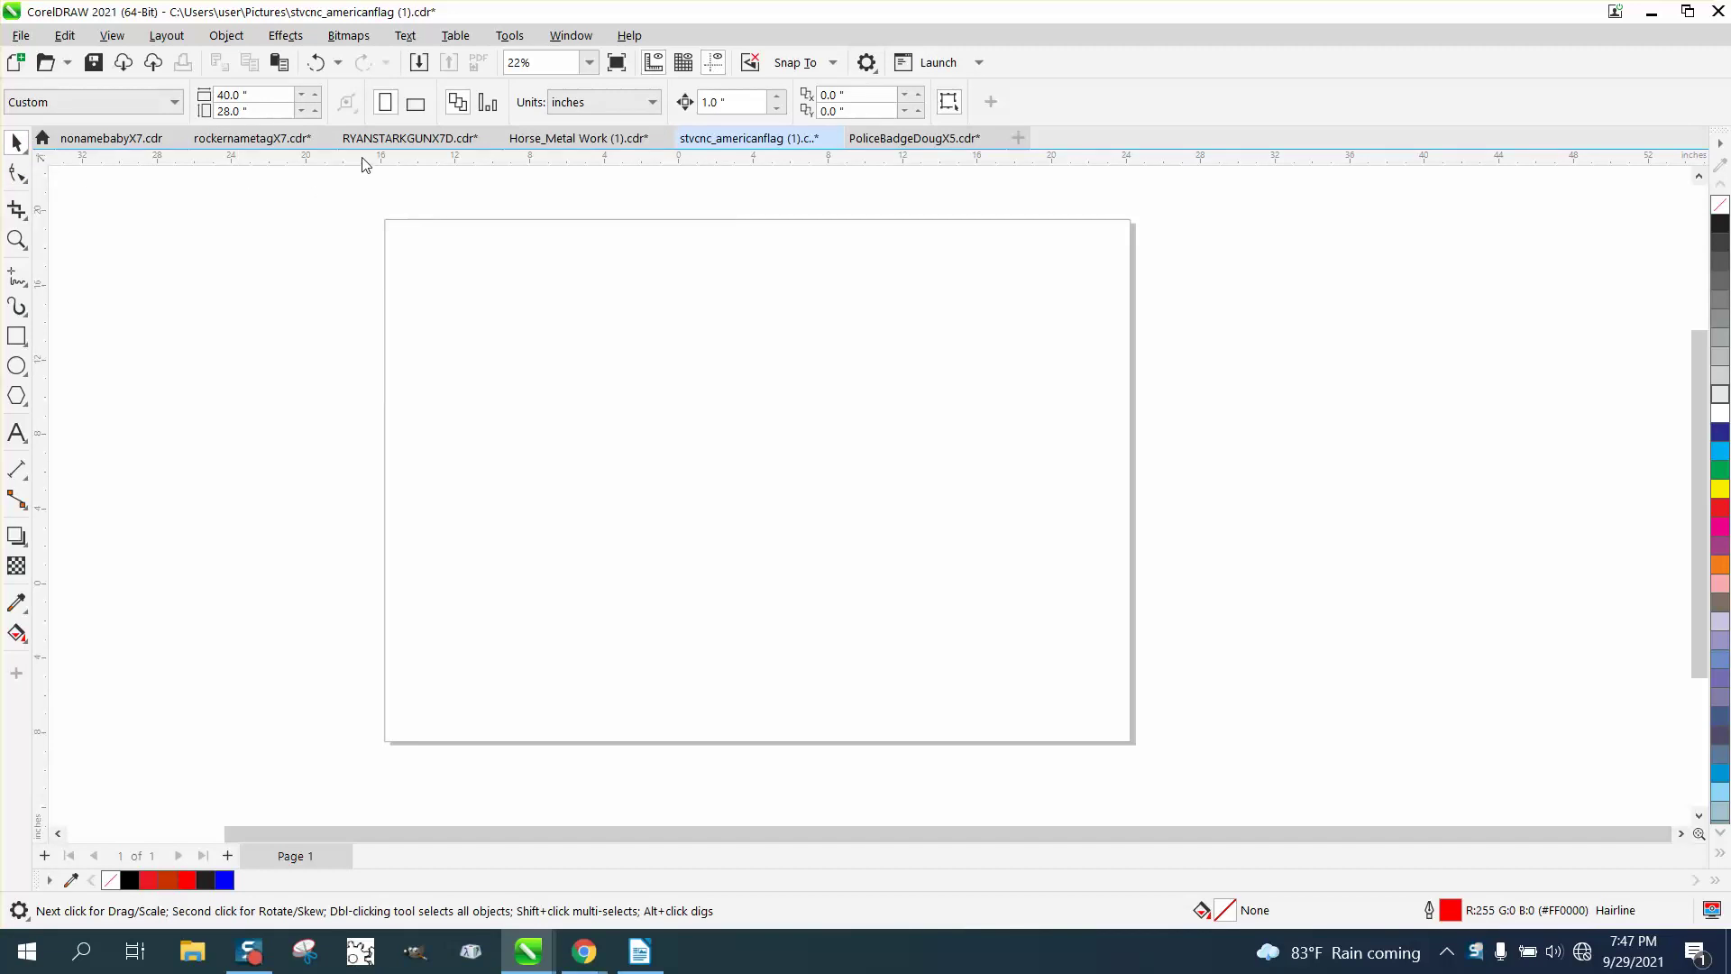
# Lay horizontal and vertical guidelines at 1 inch spacing from the page's upper-left corner, and toggle their visibility off and on.
pyautogui.moveTo(365, 165); pyautogui.dragTo(781, 375)
pyautogui.press('Delete')
pyautogui.hotkey('ctrl', 'z')
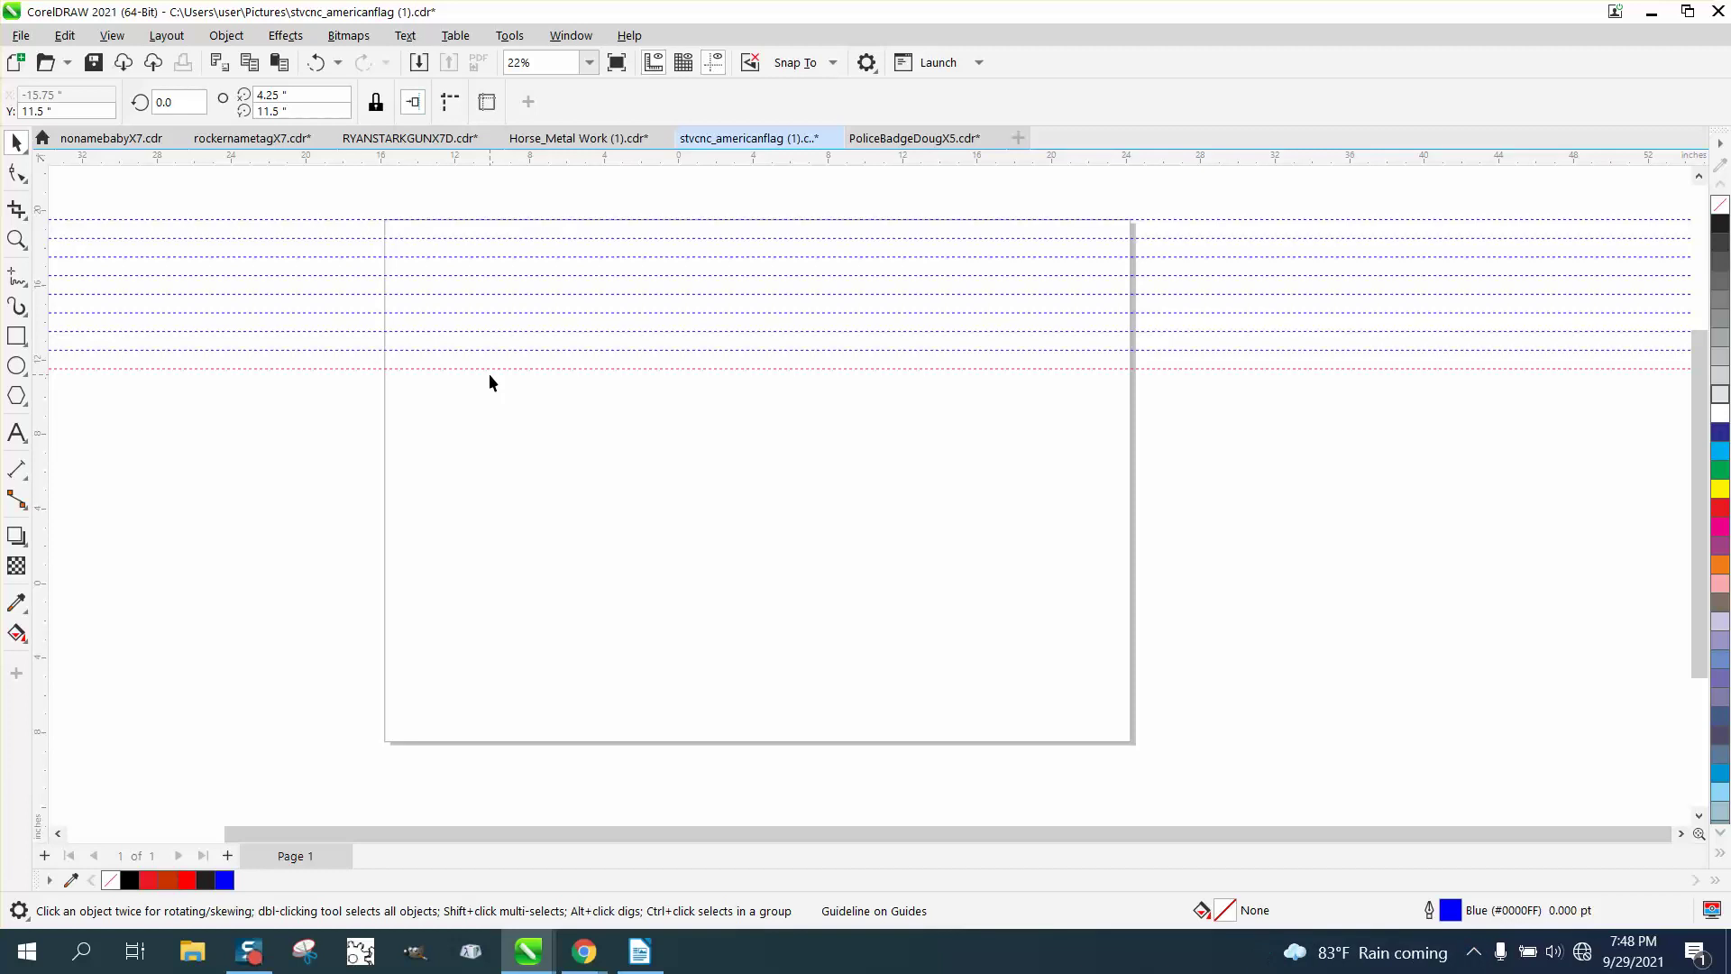
pyautogui.hotkey('ctrl', 'v')
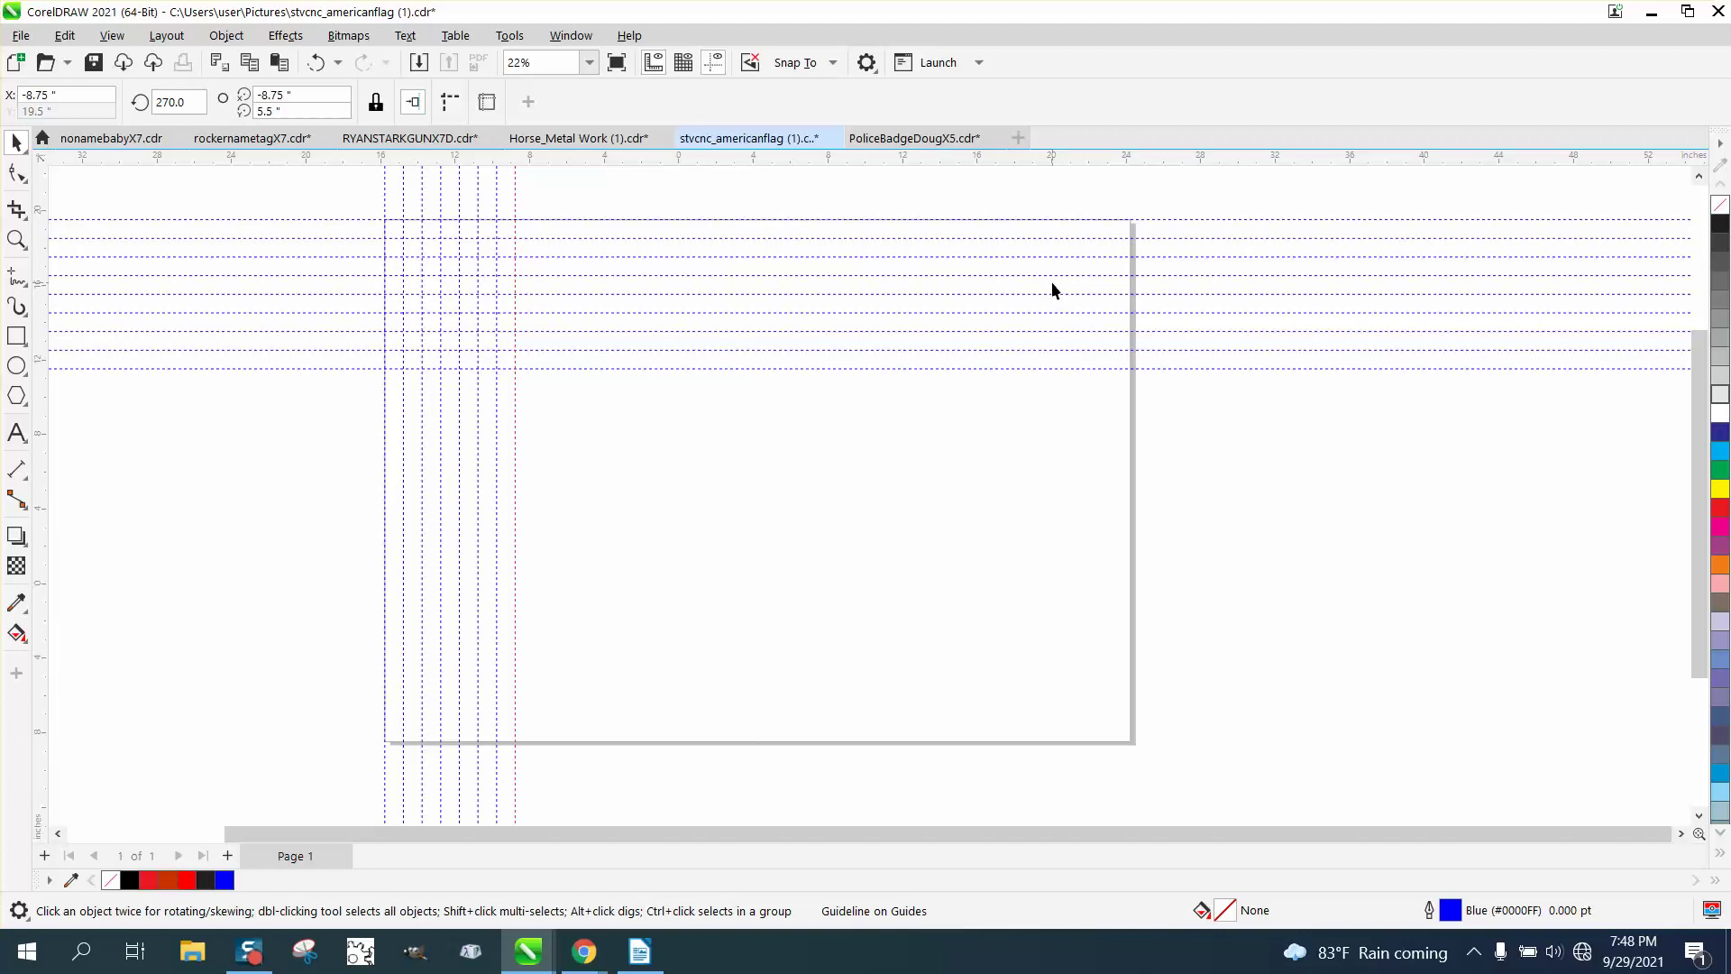
pyautogui.scroll(-1, 1051, 299)
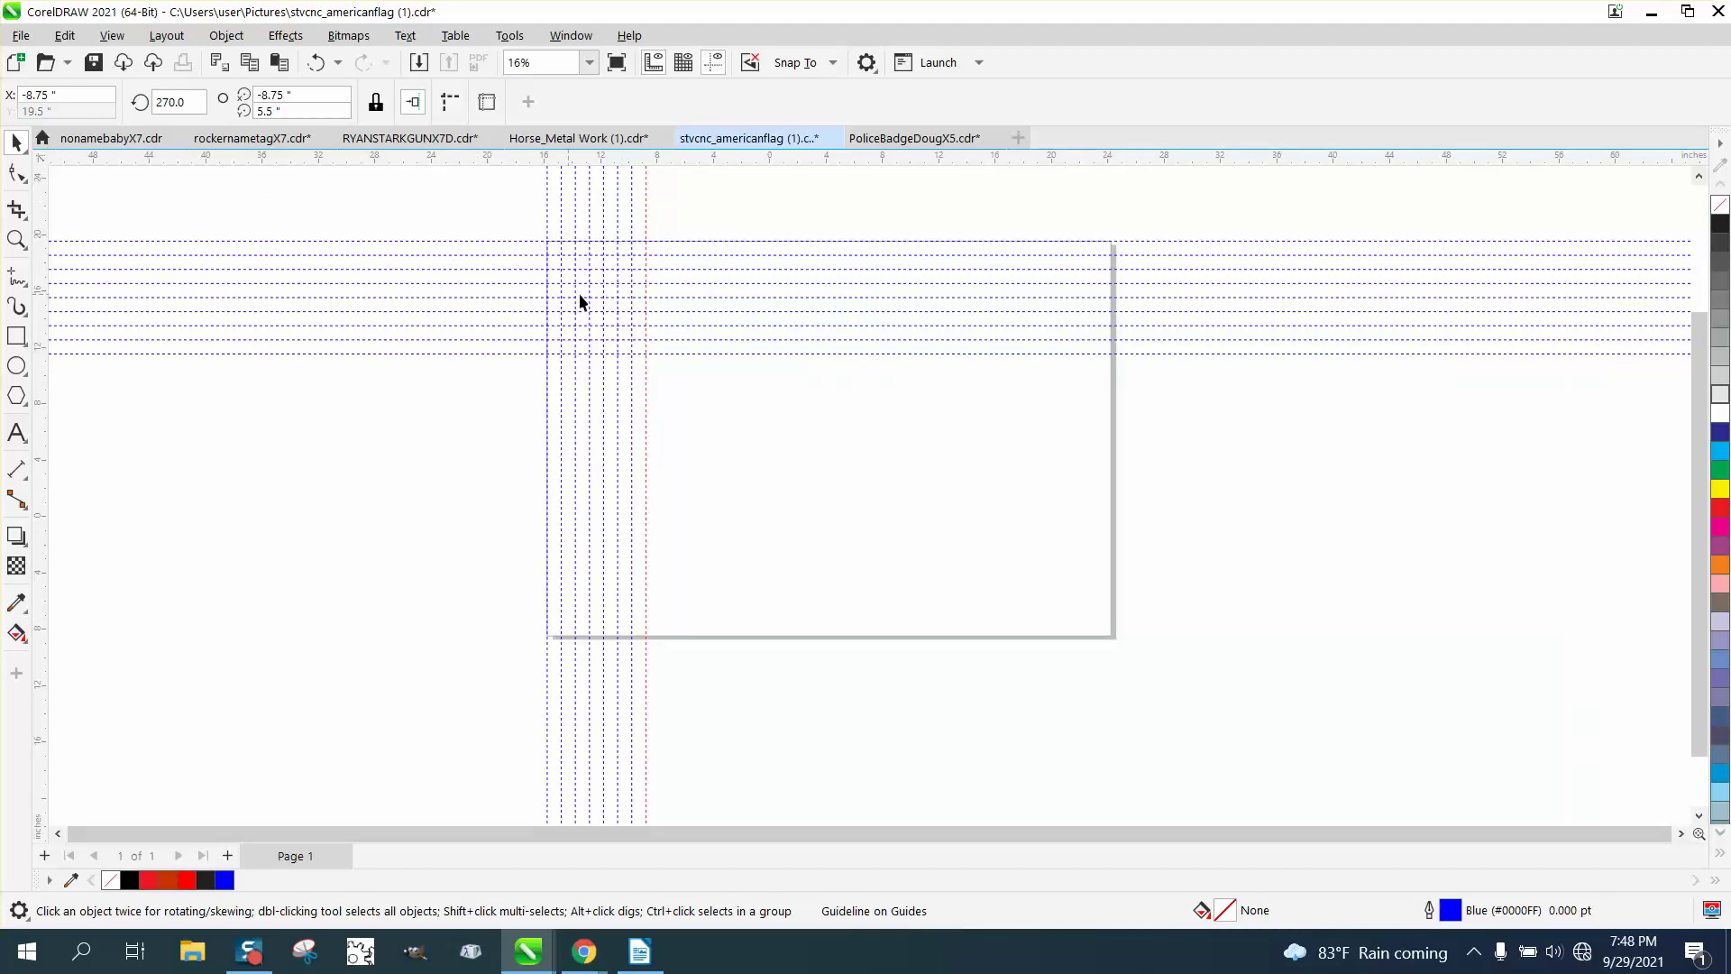
pyautogui.click(714, 64)
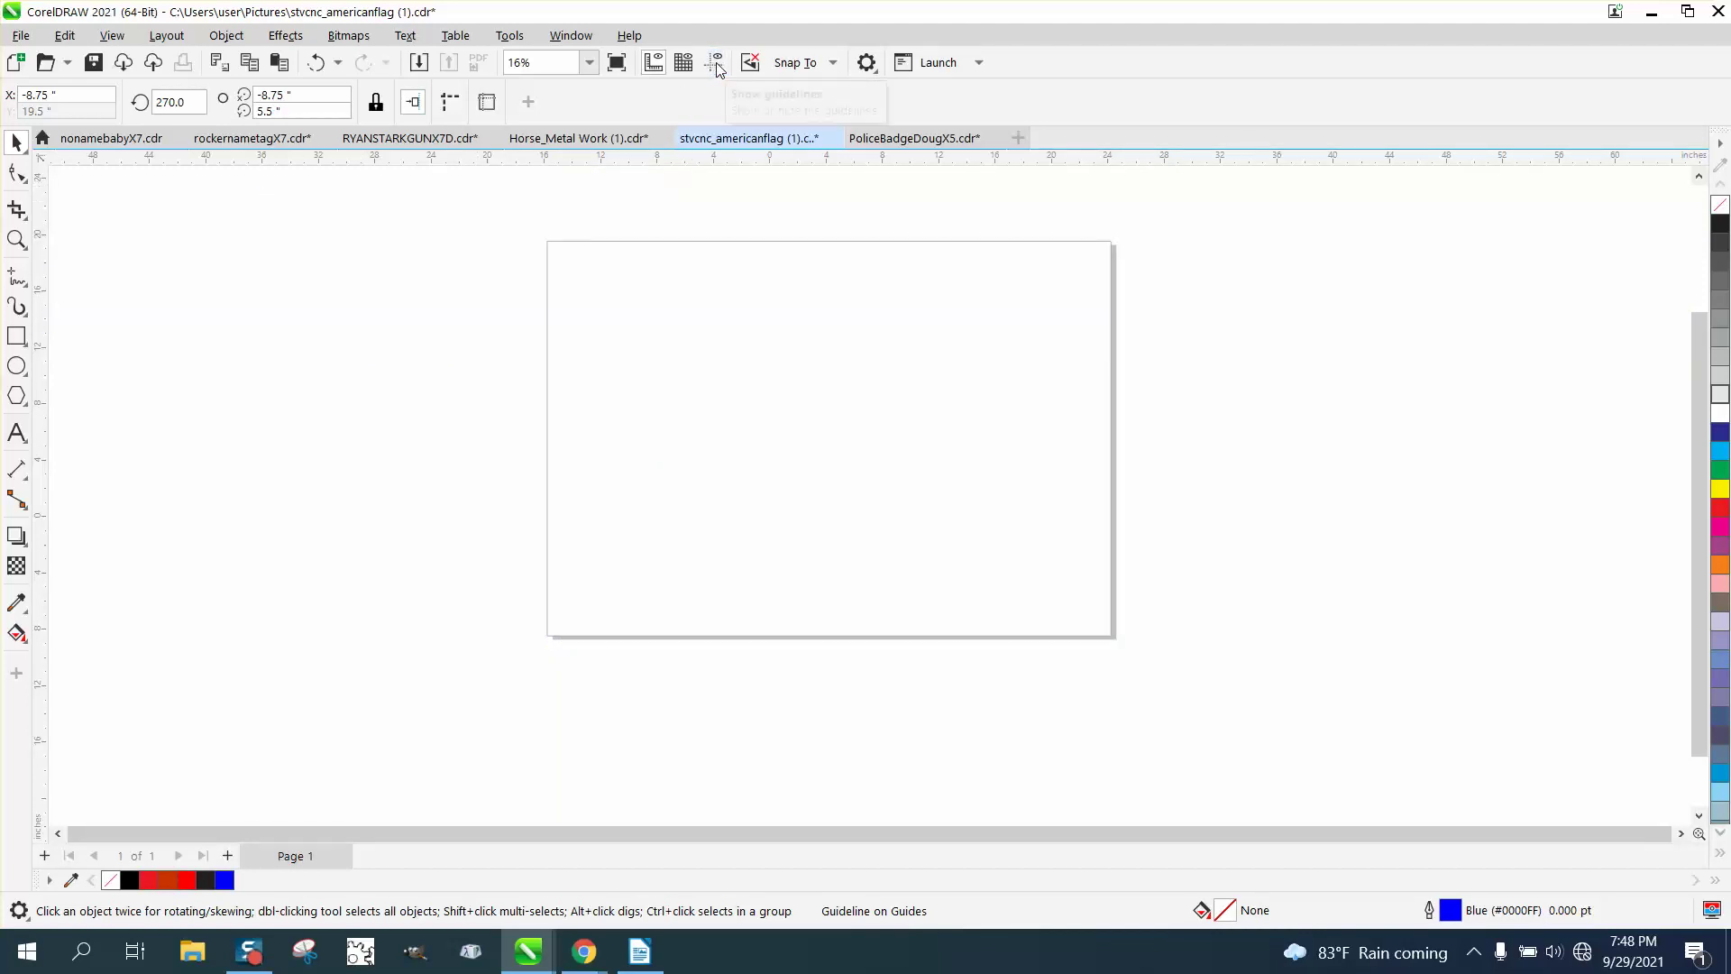
pyautogui.click(714, 65)
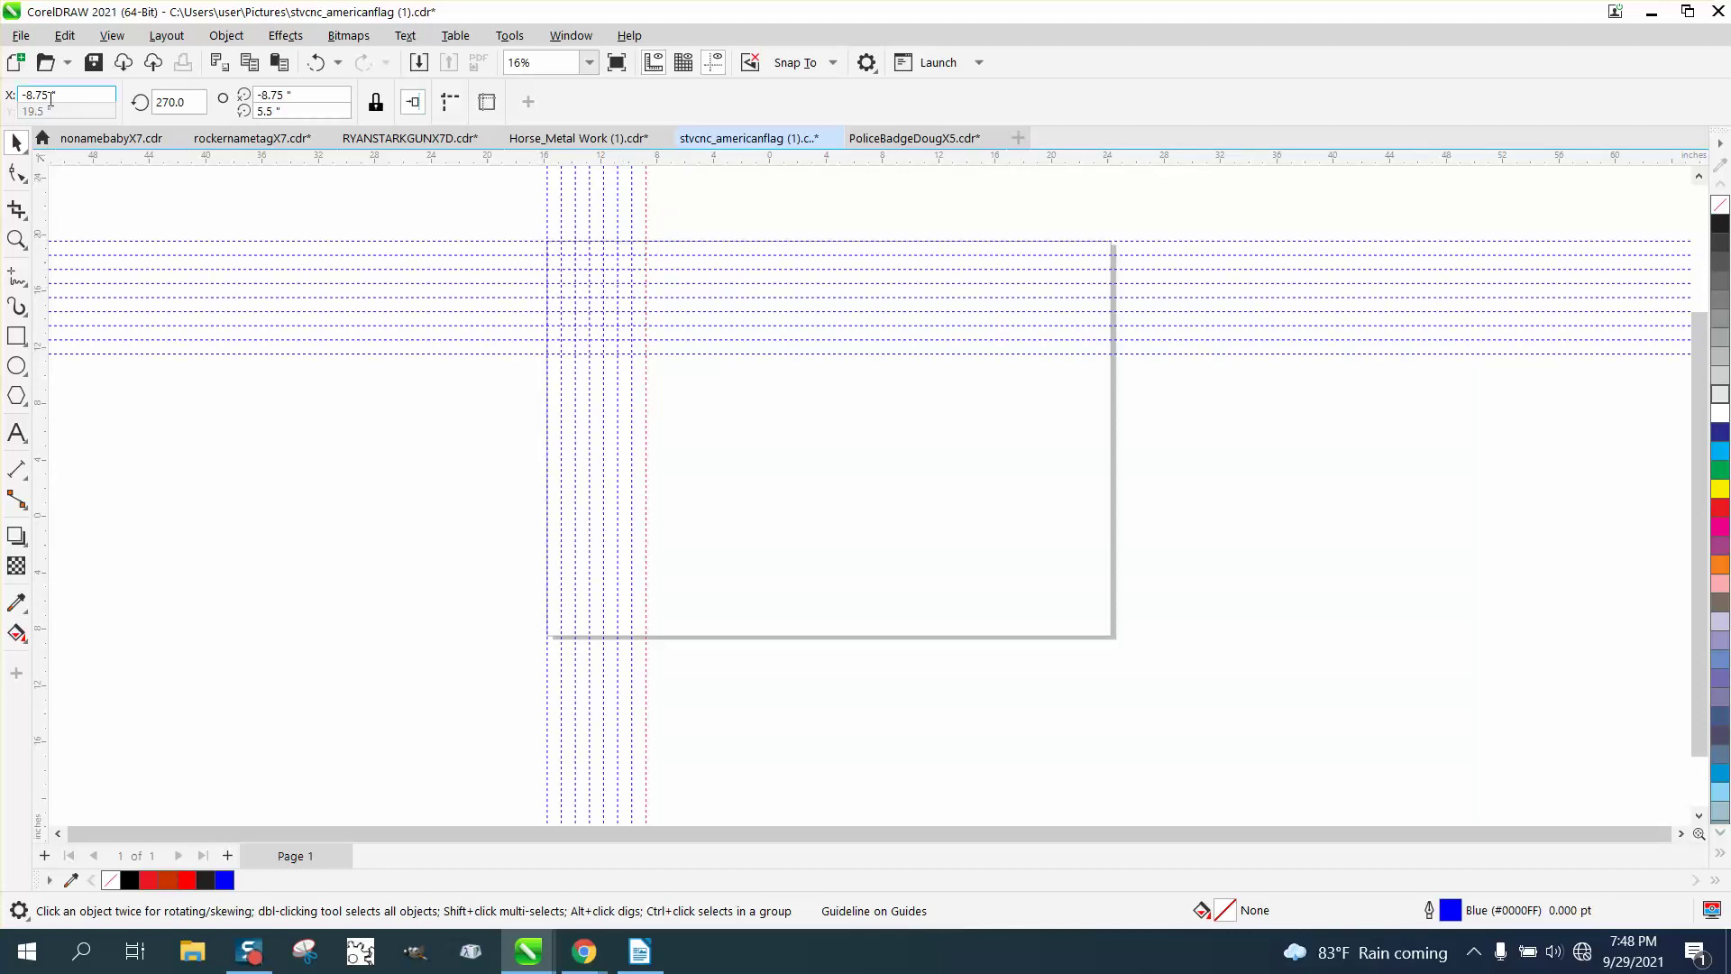
# Select all guidelines in the document and delete them.
pyautogui.click(67, 37)
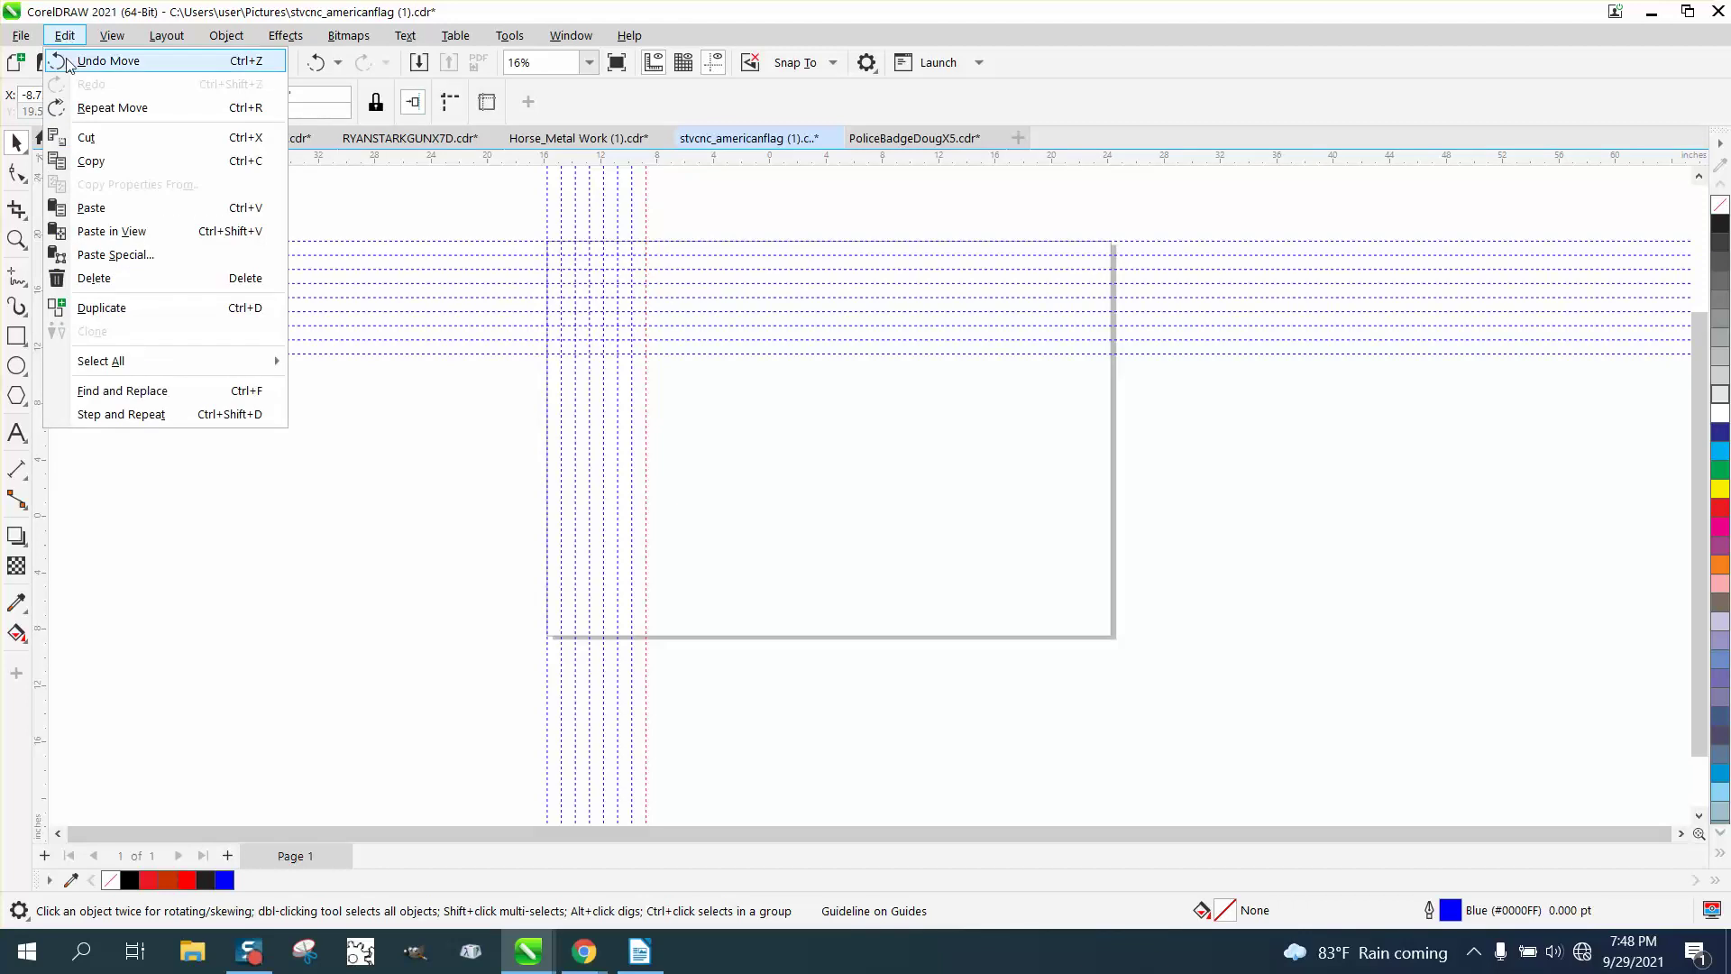
pyautogui.moveTo(109, 365)
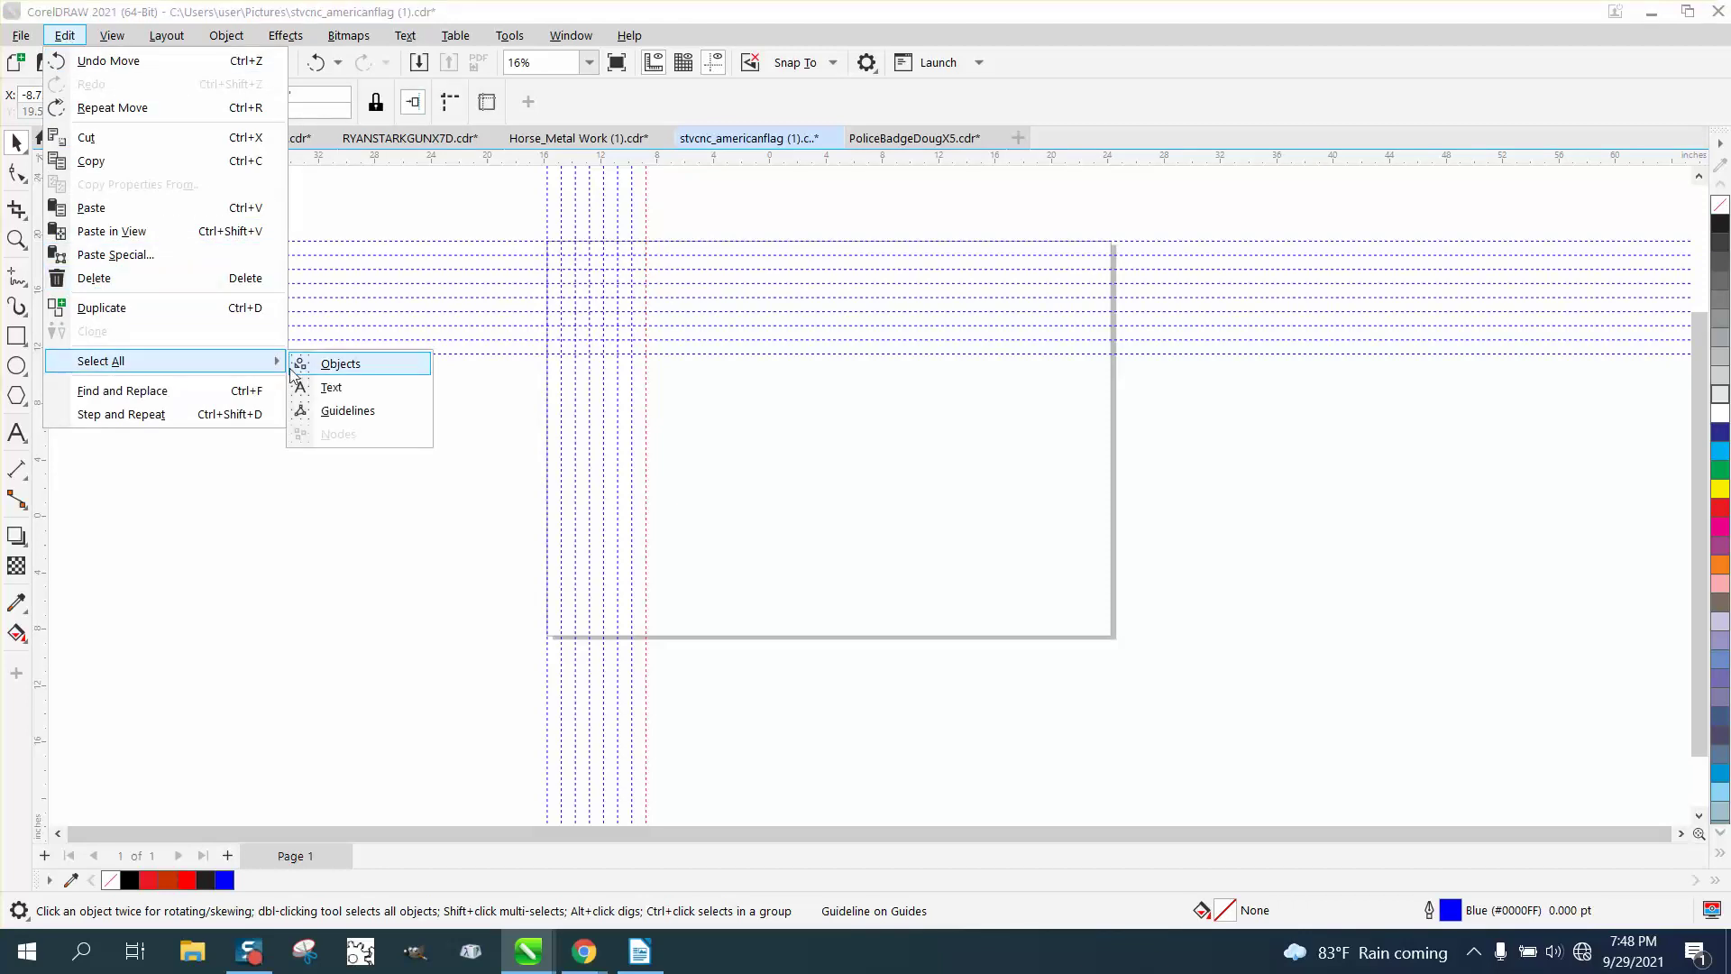
pyautogui.click(342, 411)
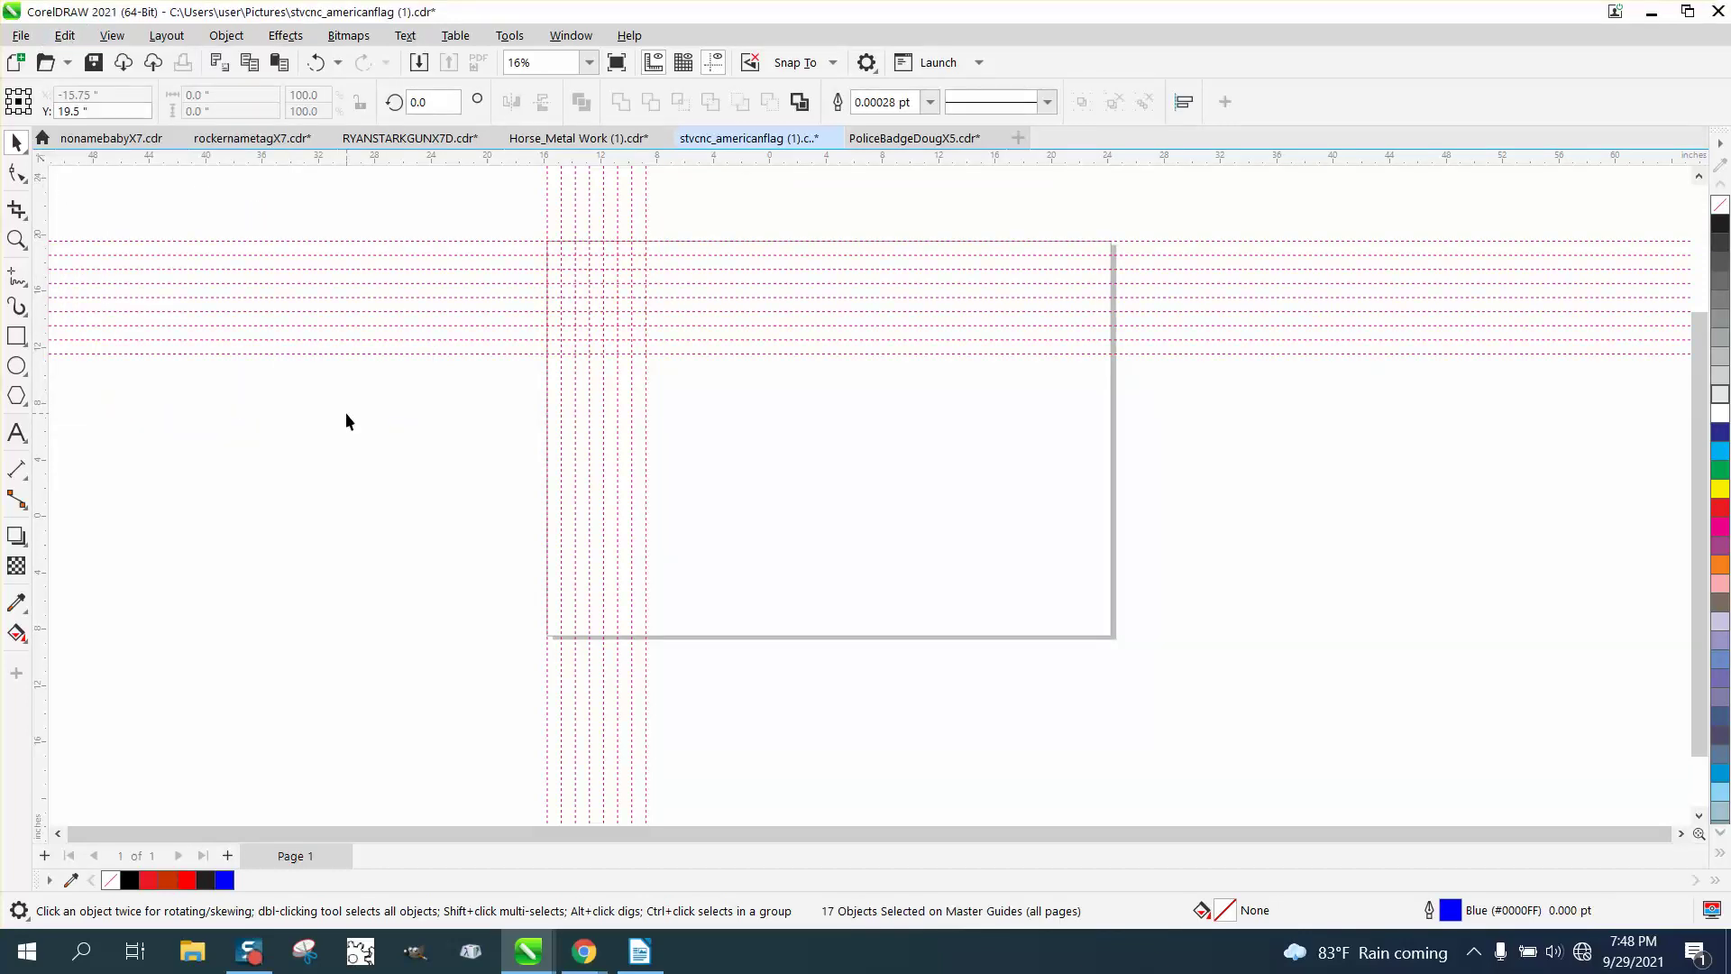
pyautogui.press('Delete')
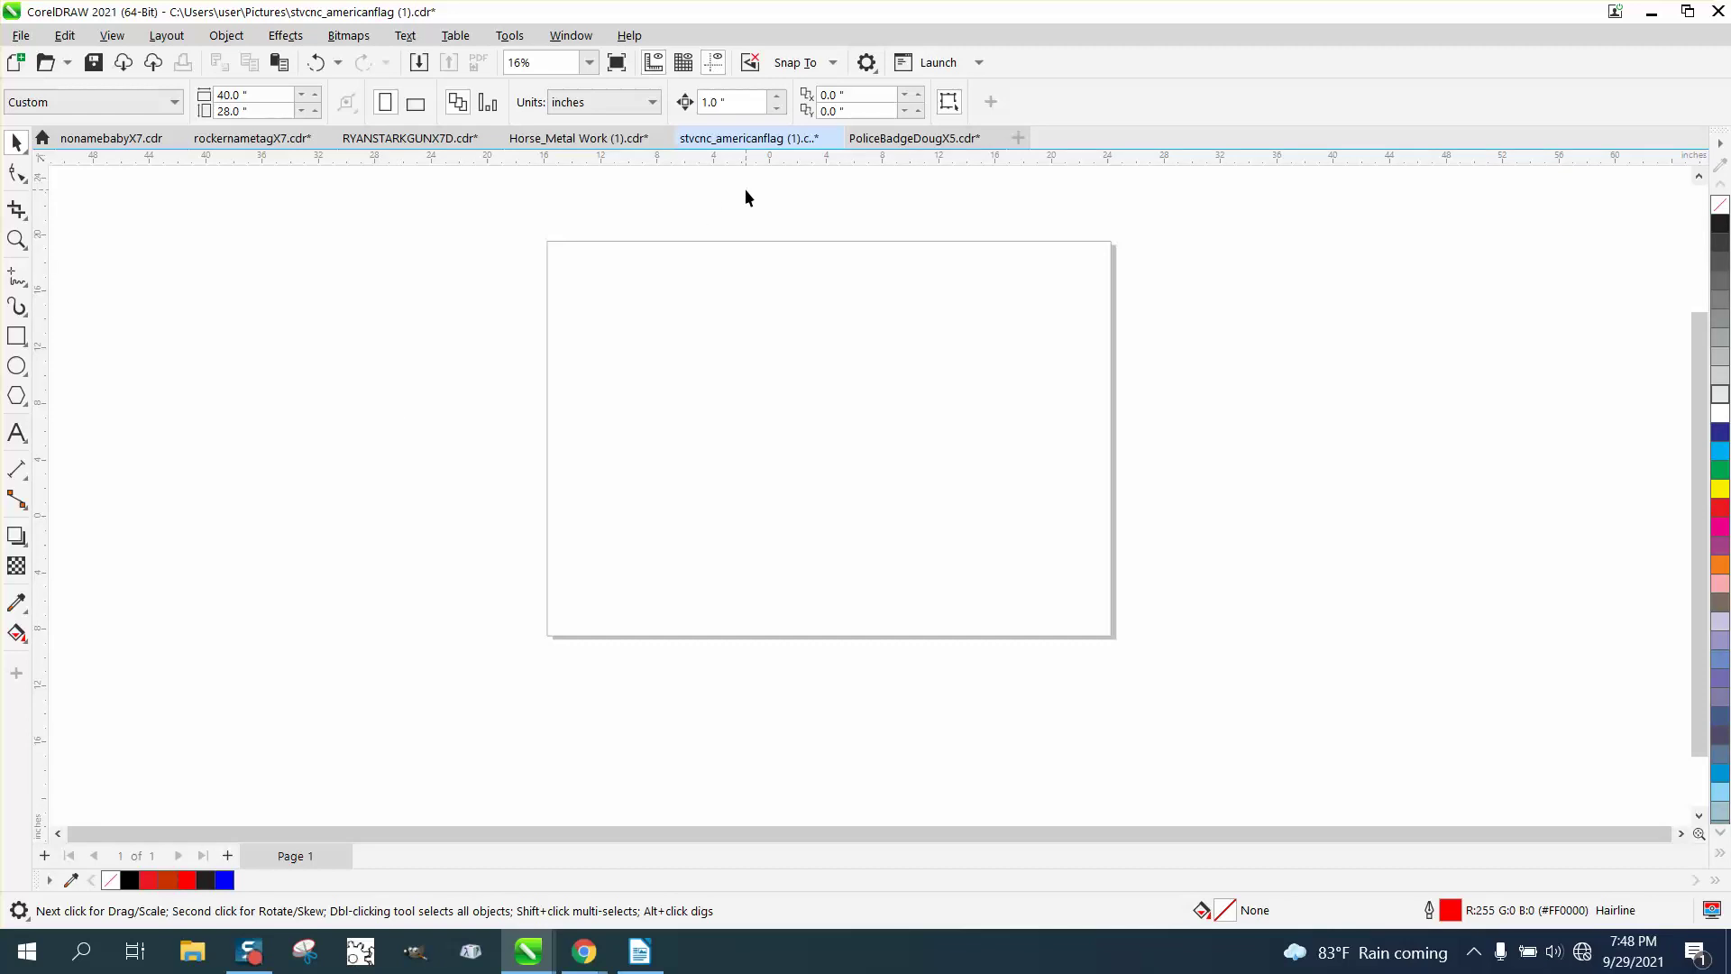
# Set the document's nudge distance to 2 inches.
pyautogui.click(717, 102)
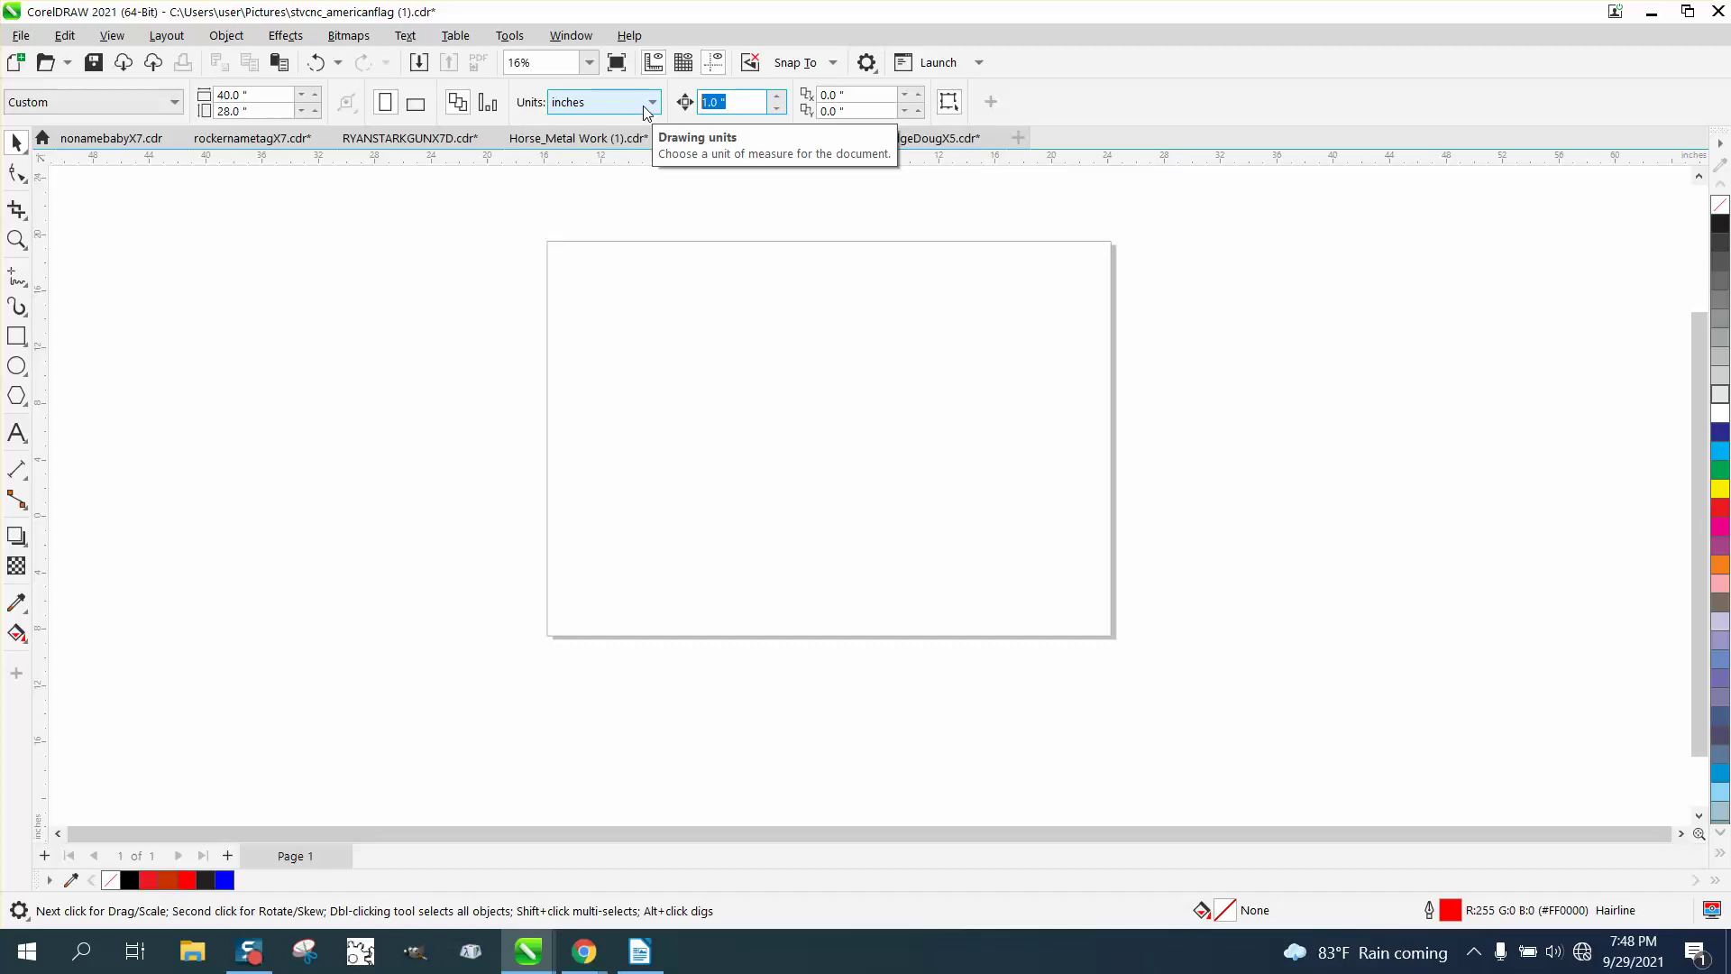
pyautogui.write('2')
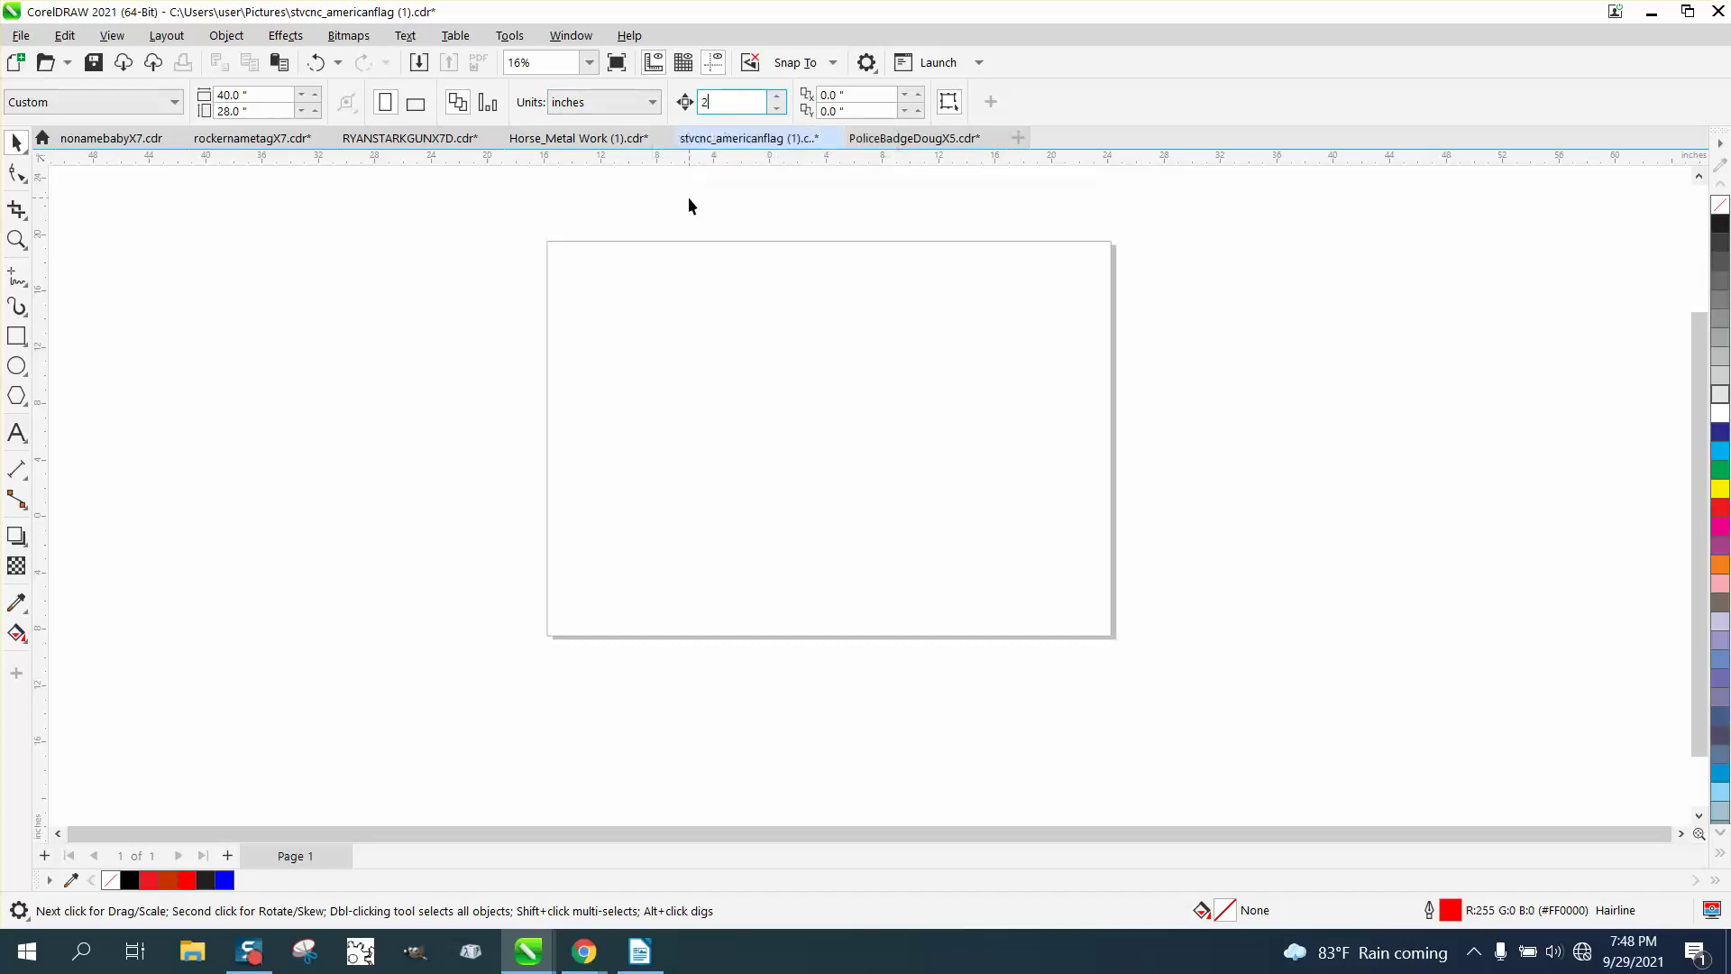
pyautogui.press('Return')
# Start recording a macro named gl2h, stored in GlobalMacros.
pyautogui.click(510, 38)
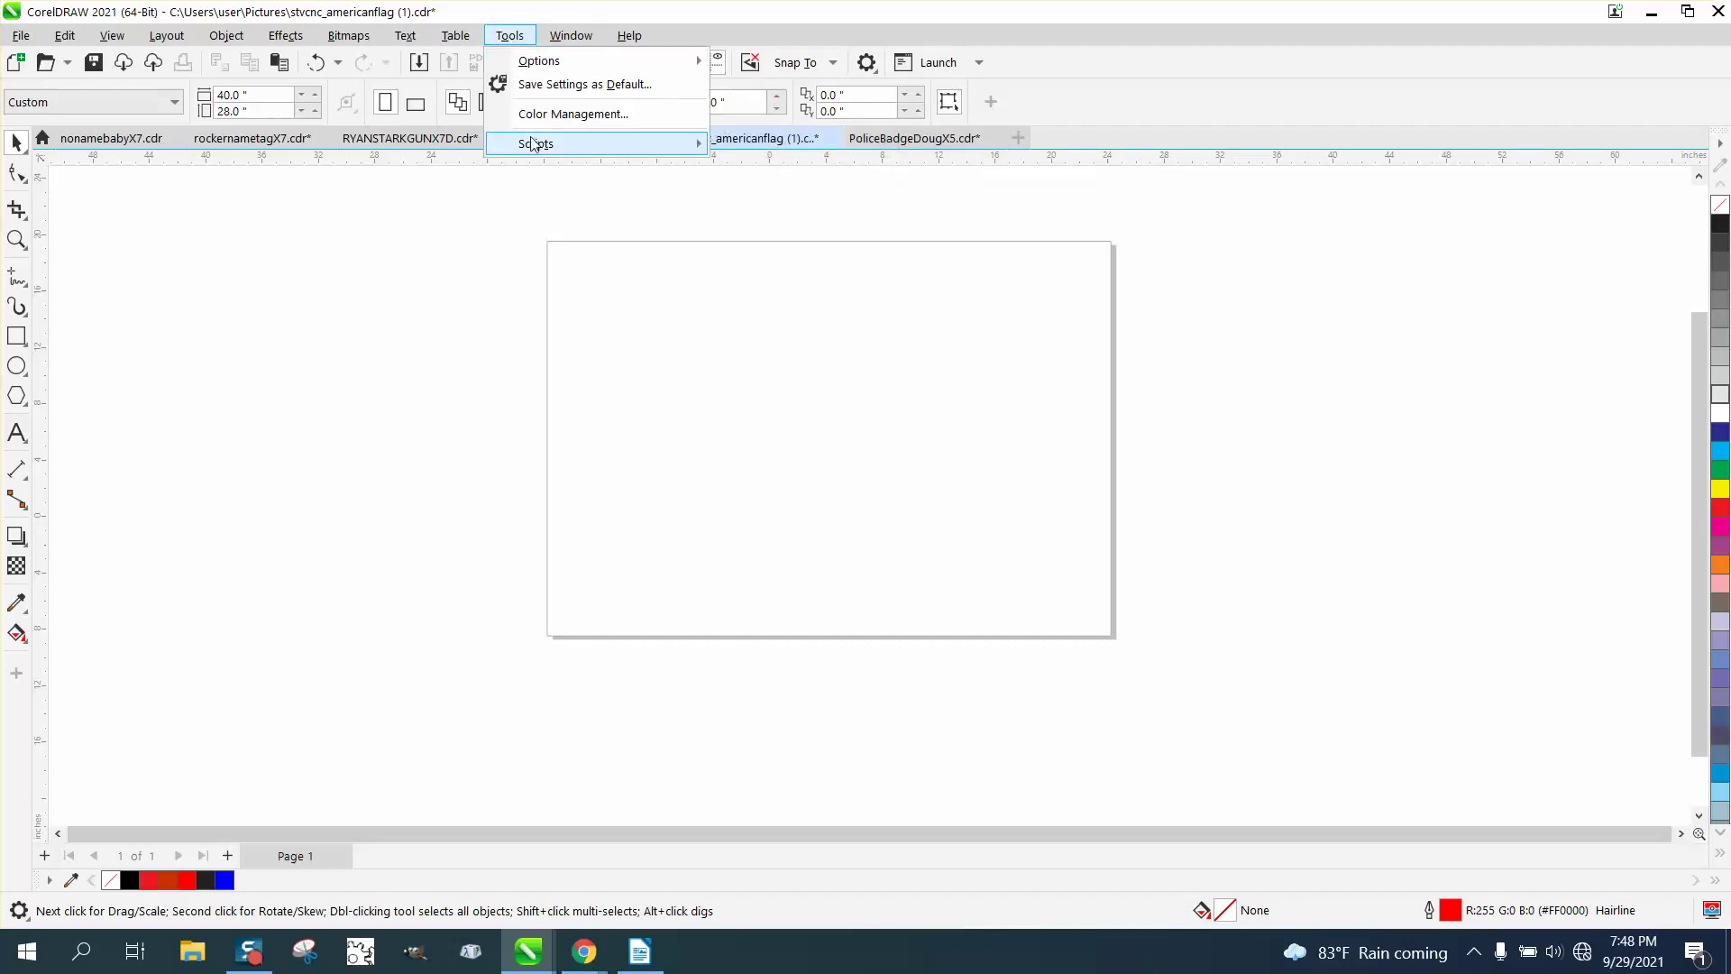
pyautogui.moveTo(536, 144)
pyautogui.click(784, 231)
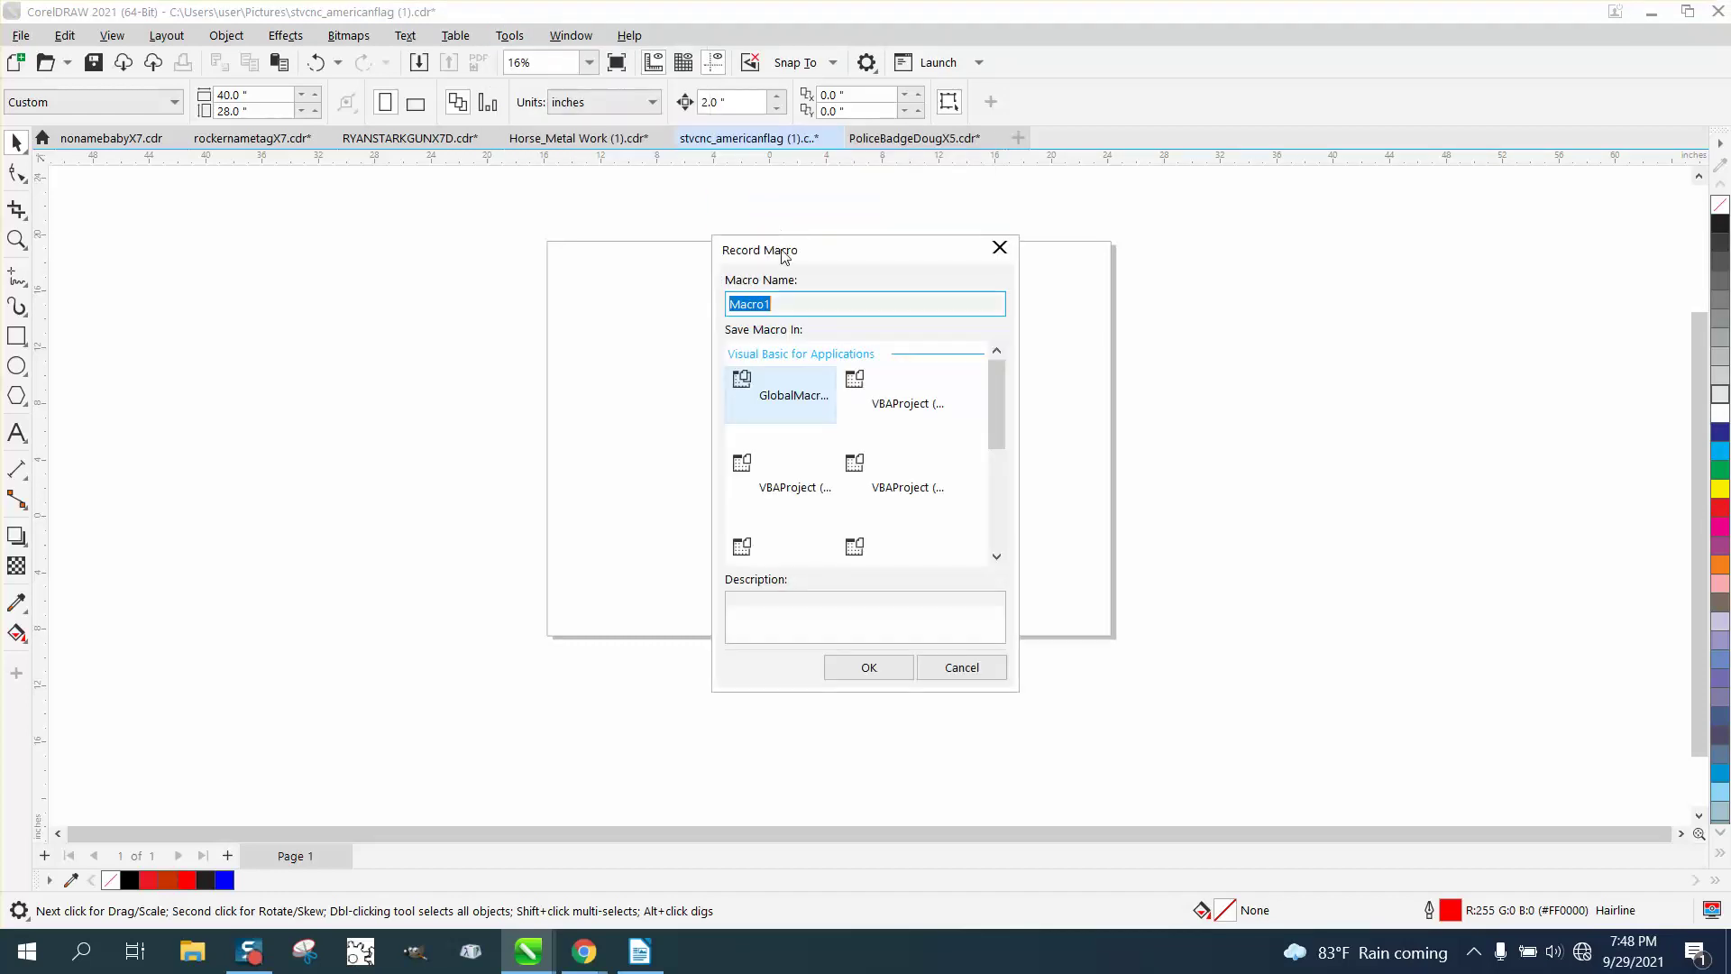
pyautogui.write('gl2h')
pyautogui.click(871, 667)
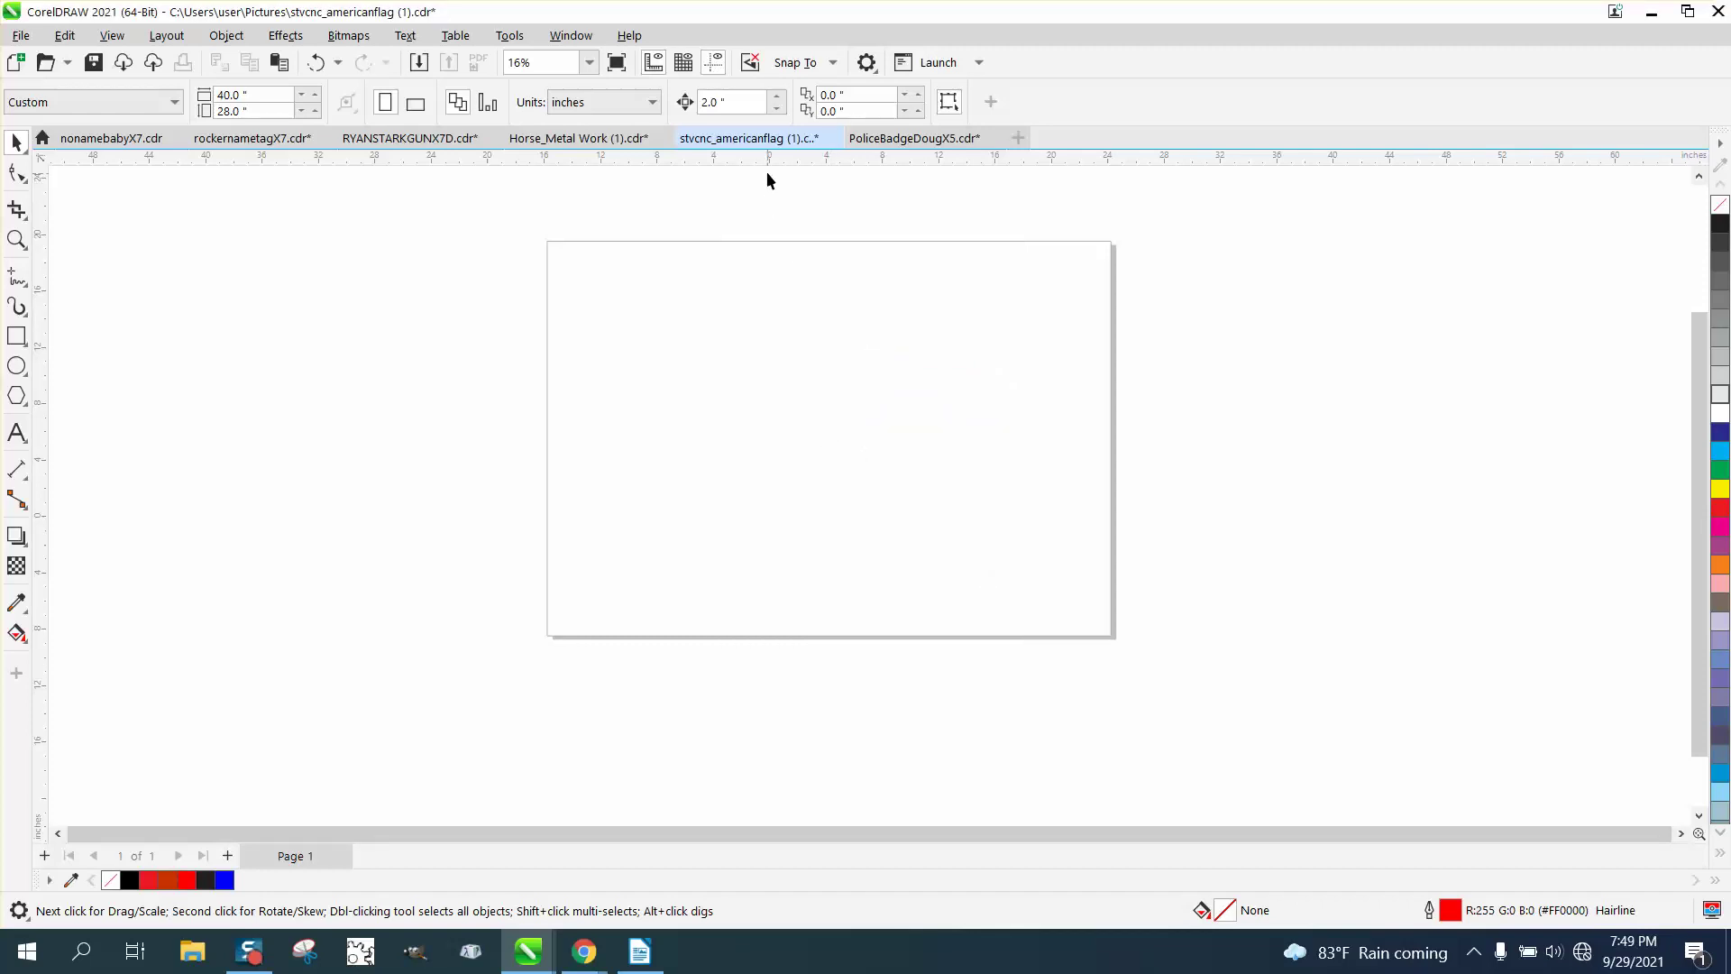
# Create 11 horizontal guidelines spaced 2 inches apart, from the page's upper edge at Y 19.5 in down to Y -0.5 in.
pyautogui.moveTo(766, 161); pyautogui.dragTo(765, 240)
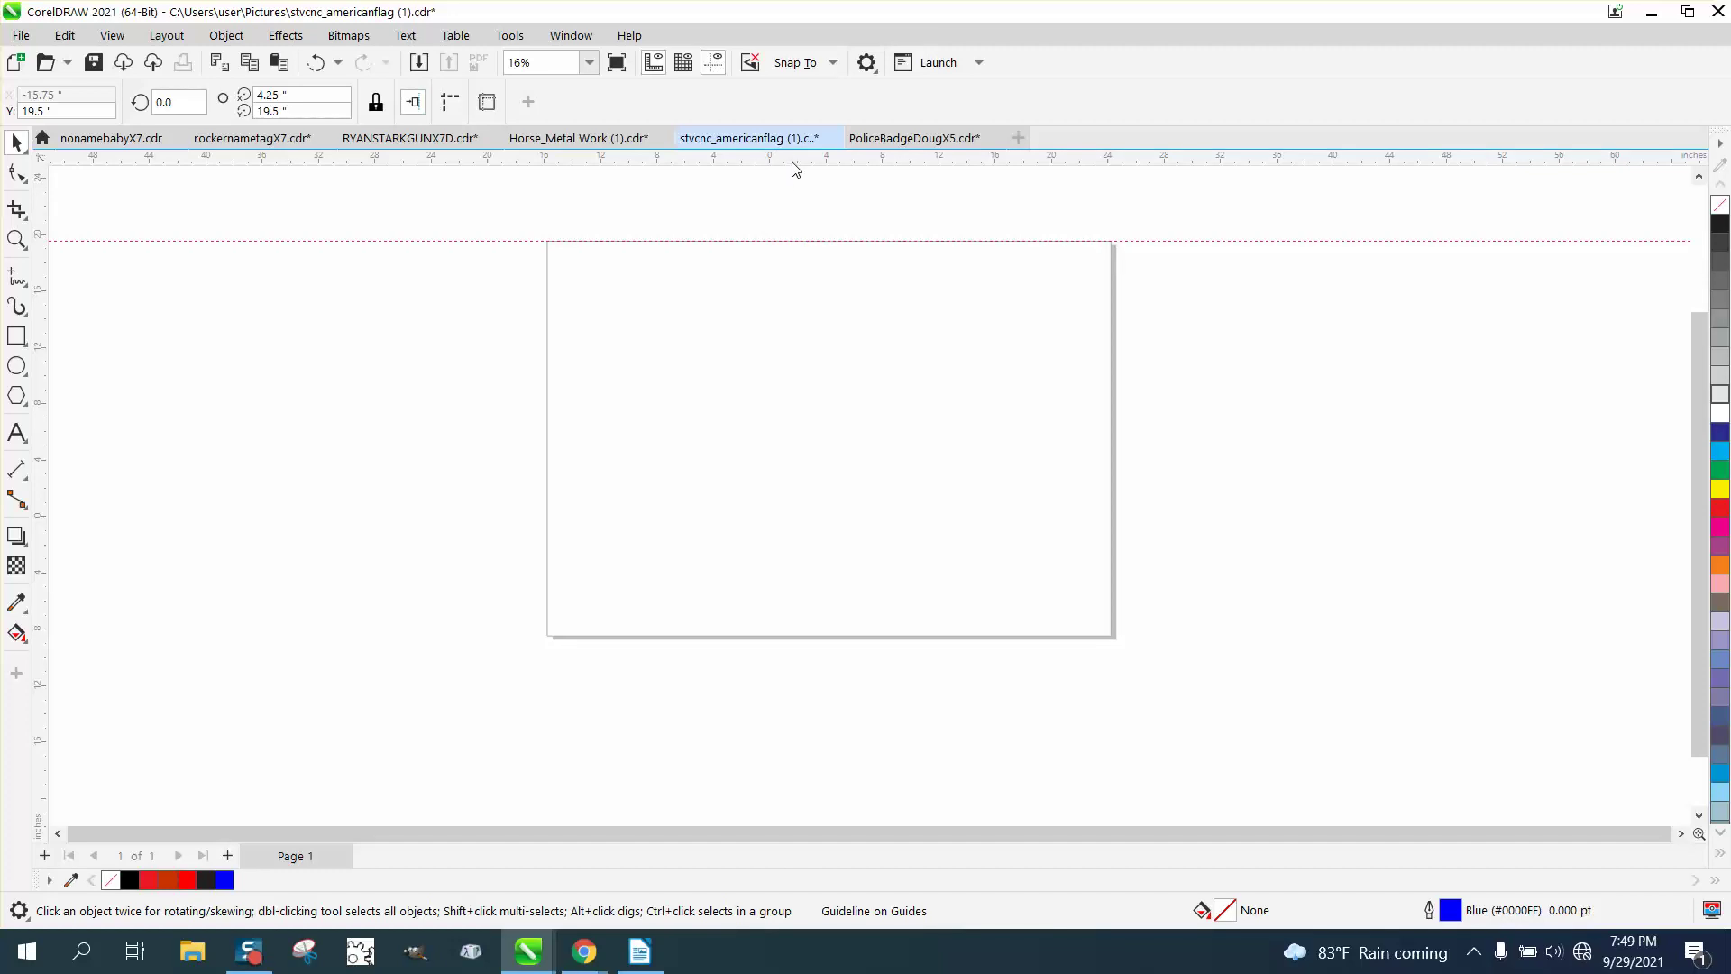
pyautogui.moveTo(793, 156); pyautogui.dragTo(793, 241)
pyautogui.click(770, 241)
pyautogui.click(786, 240)
pyautogui.moveTo(776, 162); pyautogui.dragTo(799, 240)
pyautogui.moveTo(797, 160); pyautogui.dragTo(798, 240)
pyautogui.press('Tab')
pyautogui.moveTo(806, 159); pyautogui.dragTo(811, 241)
pyautogui.press('Tab')
pyautogui.moveTo(804, 160); pyautogui.dragTo(802, 242)
pyautogui.press('Tab')
pyautogui.moveTo(804, 160); pyautogui.dragTo(809, 241)
pyautogui.moveTo(812, 161); pyautogui.dragTo(813, 241)
pyautogui.hotkey('ctrl', 'd')
# Stop recording the guideline macro.
pyautogui.click(530, 41)
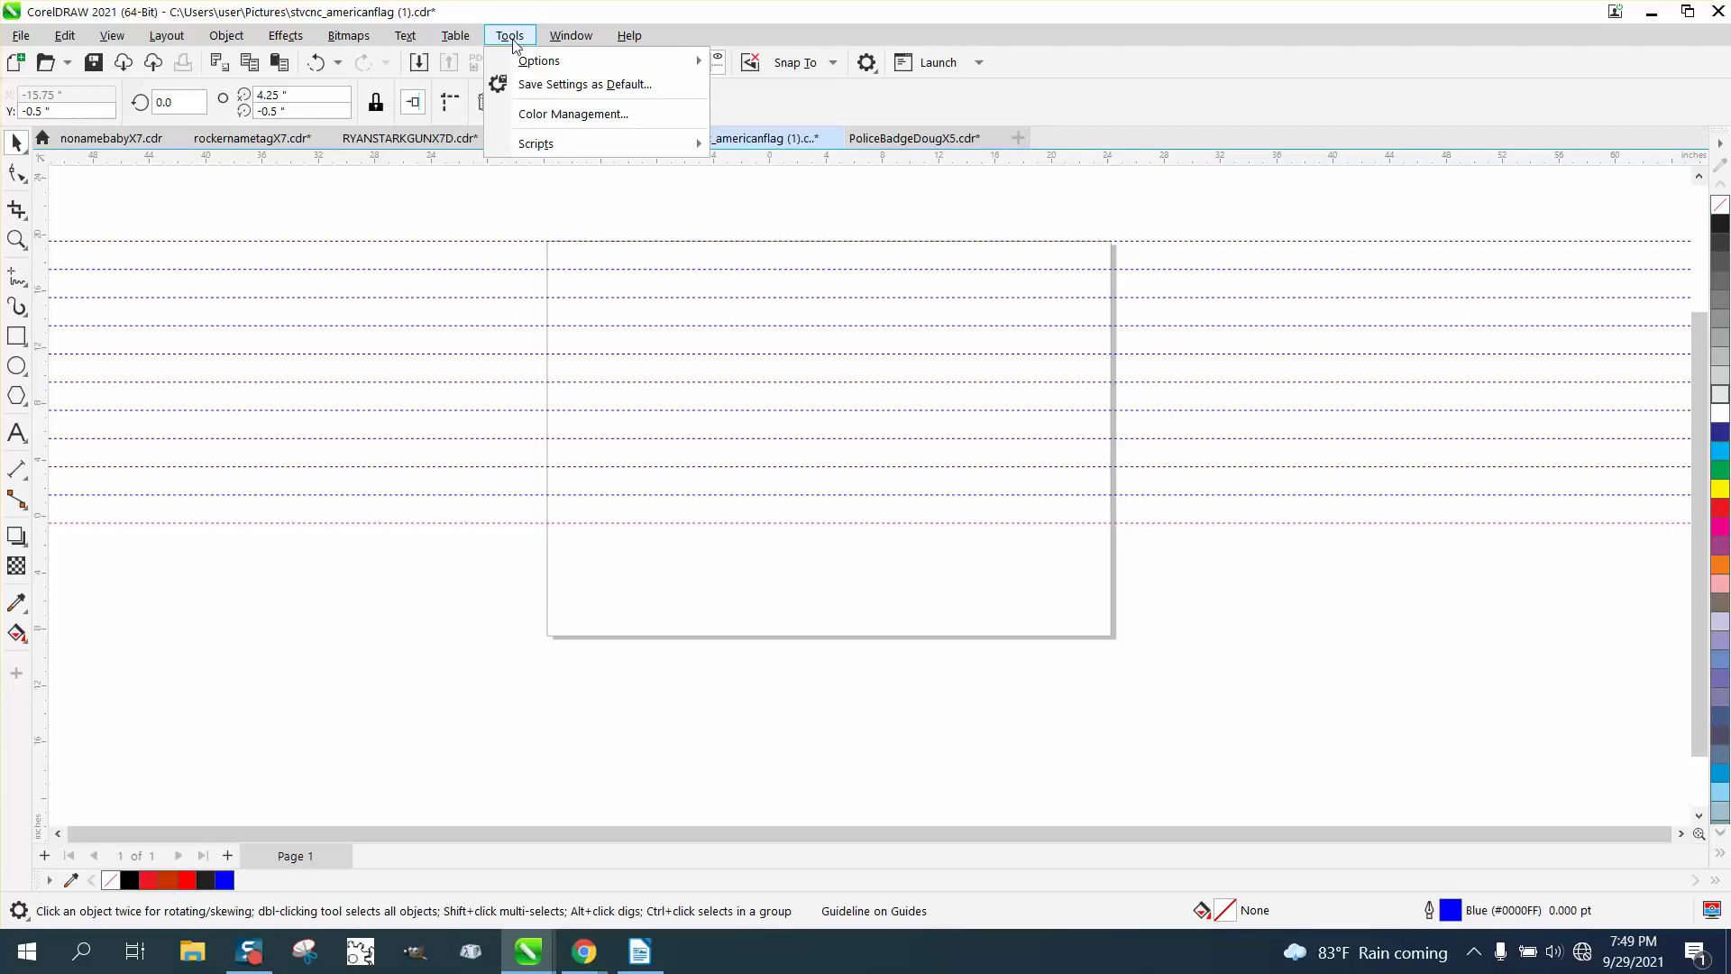
pyautogui.moveTo(548, 143)
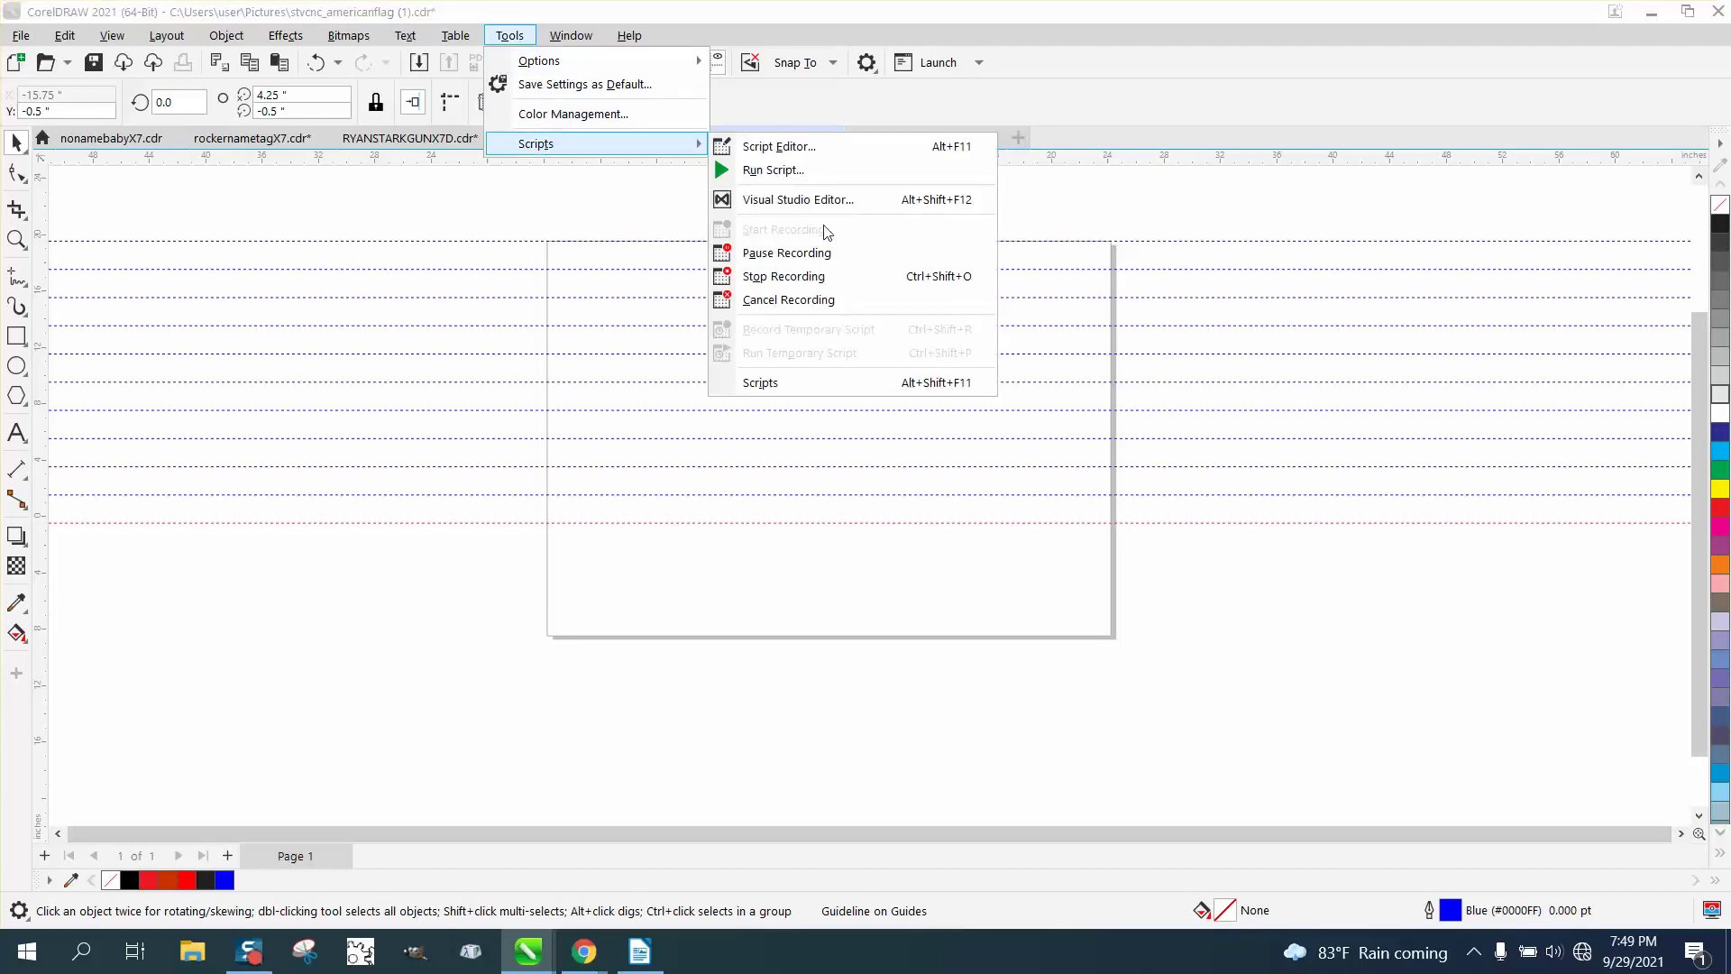
pyautogui.click(779, 276)
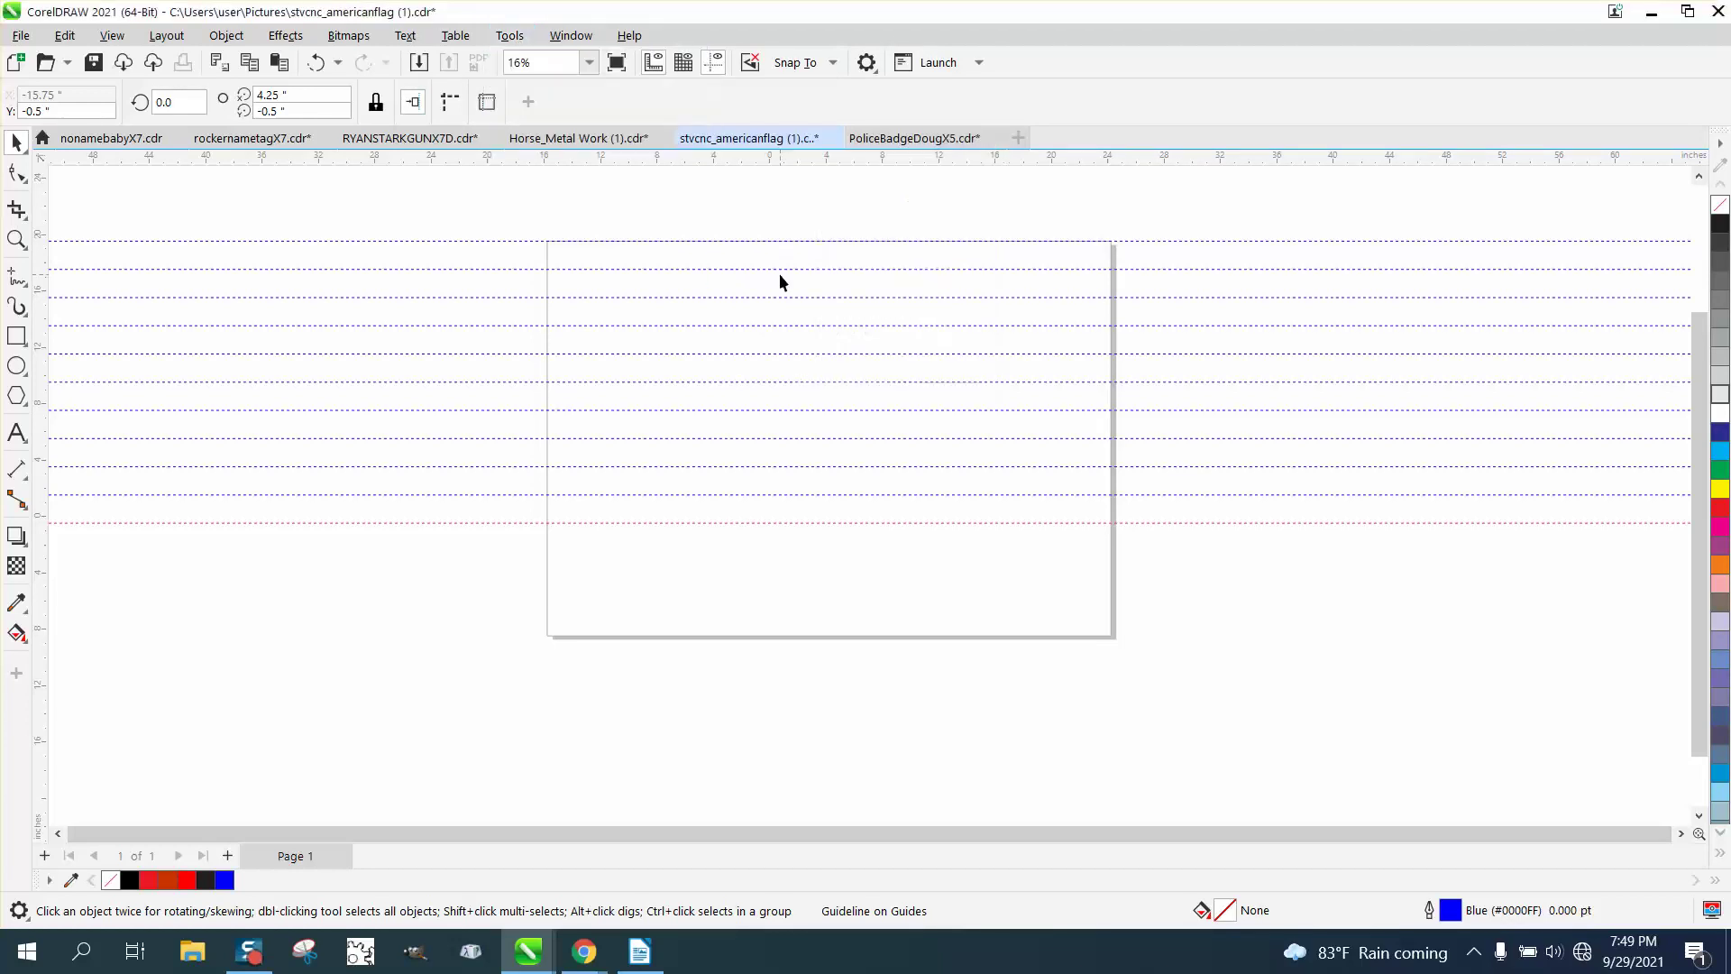
# Delete all the horizontal guidelines drawn during the recording.
pyautogui.click(70, 41)
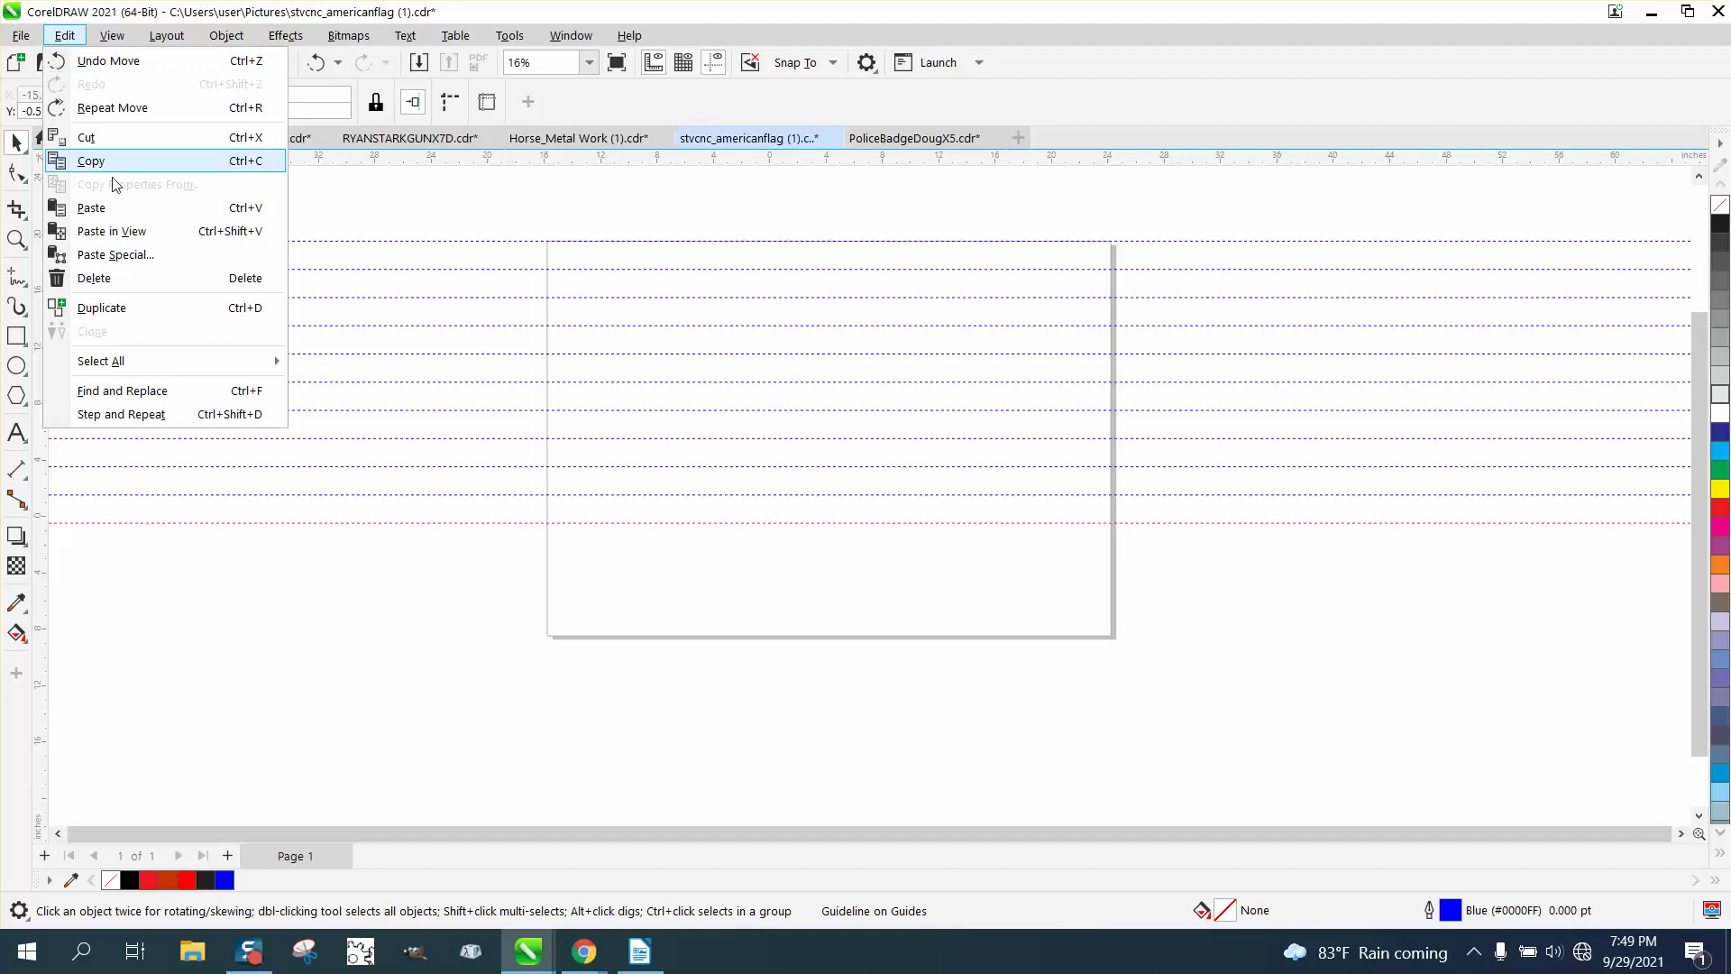
pyautogui.moveTo(225, 361)
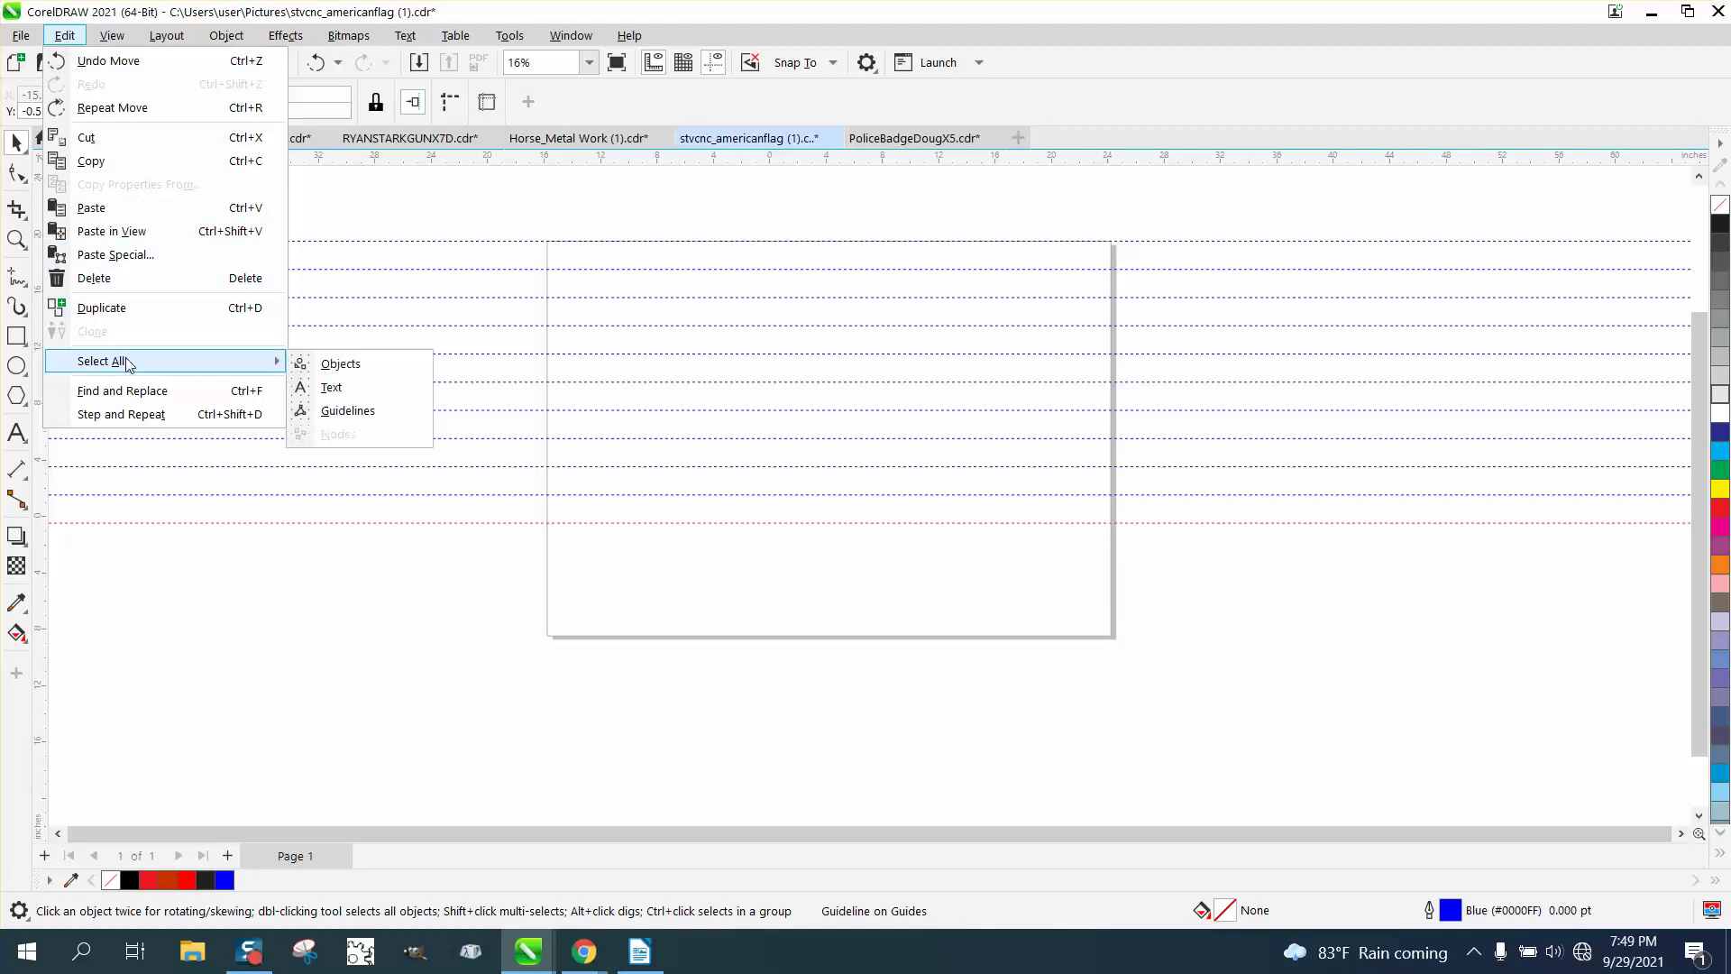
pyautogui.click(352, 410)
pyautogui.press('Delete')
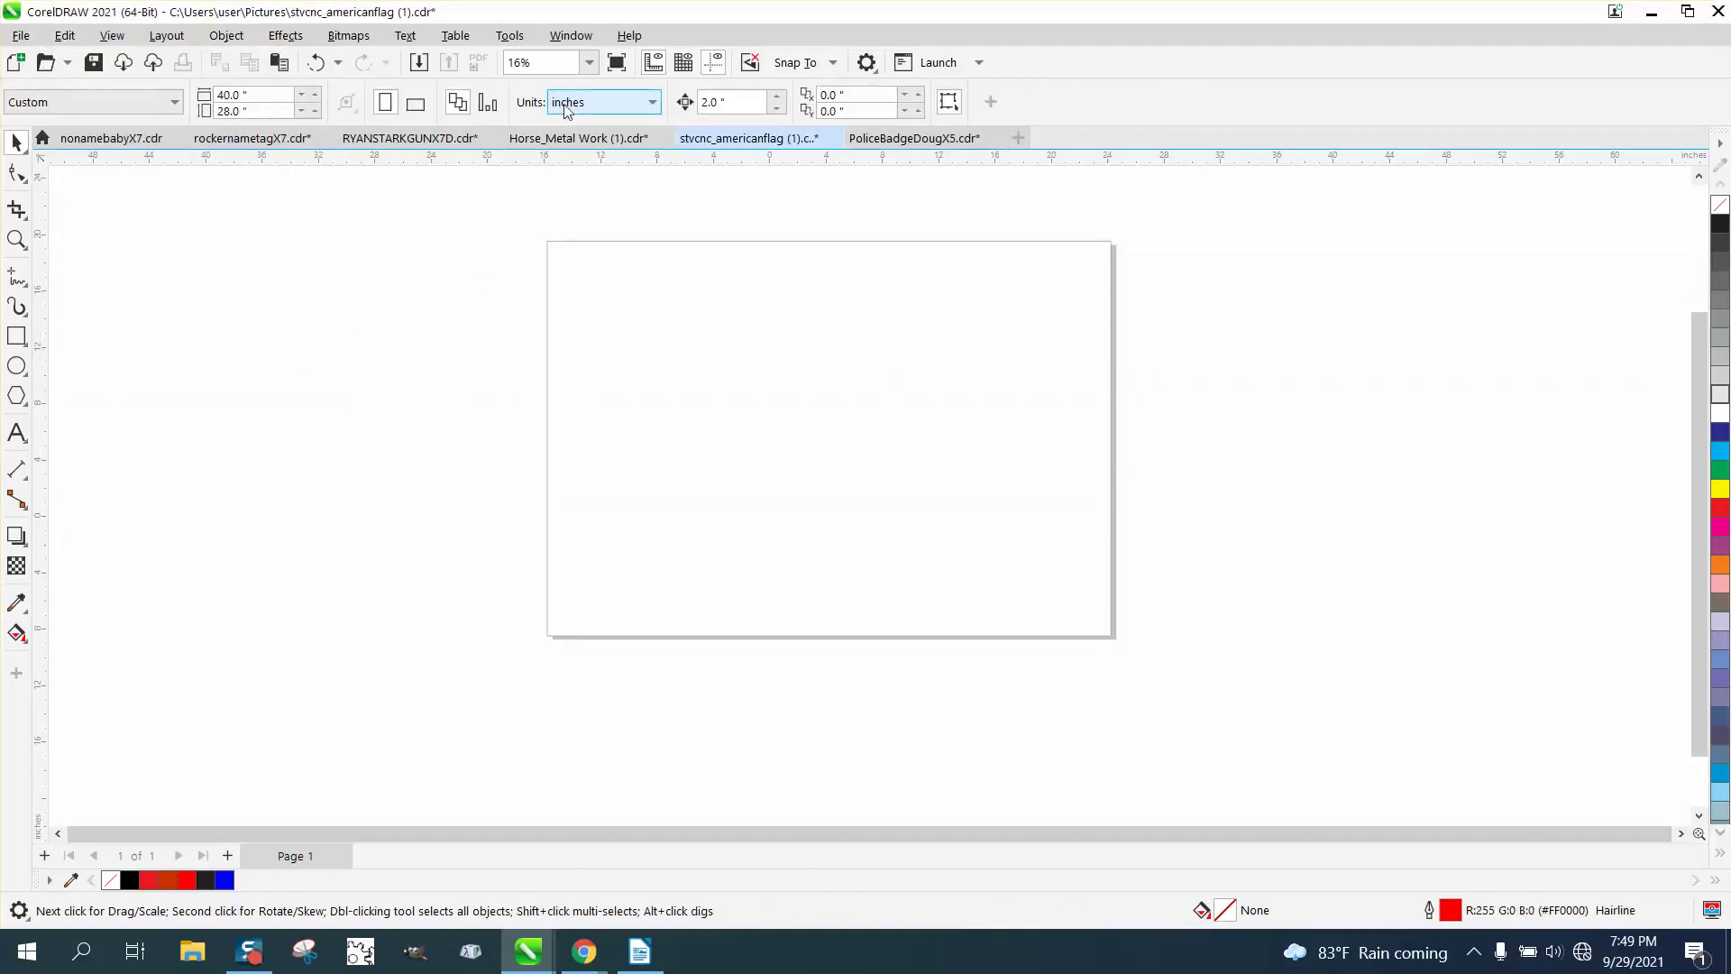
# Open the scripts list and run the gl2h macro from RecordedMacros.
pyautogui.click(508, 36)
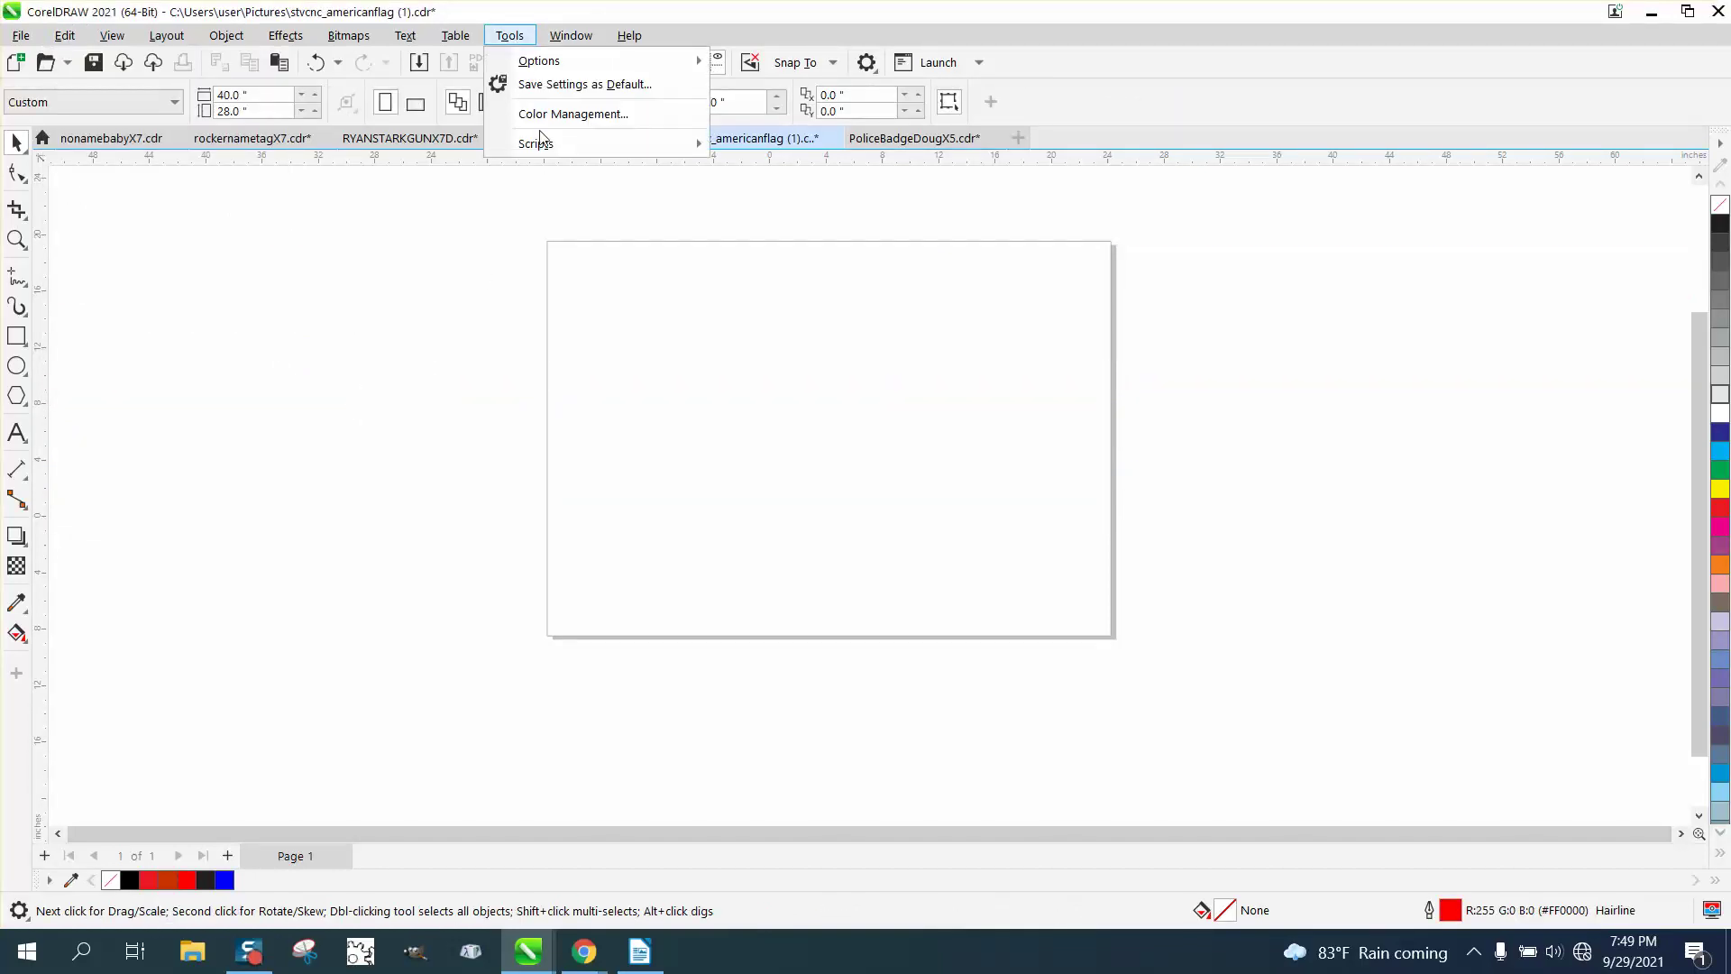
pyautogui.moveTo(541, 144)
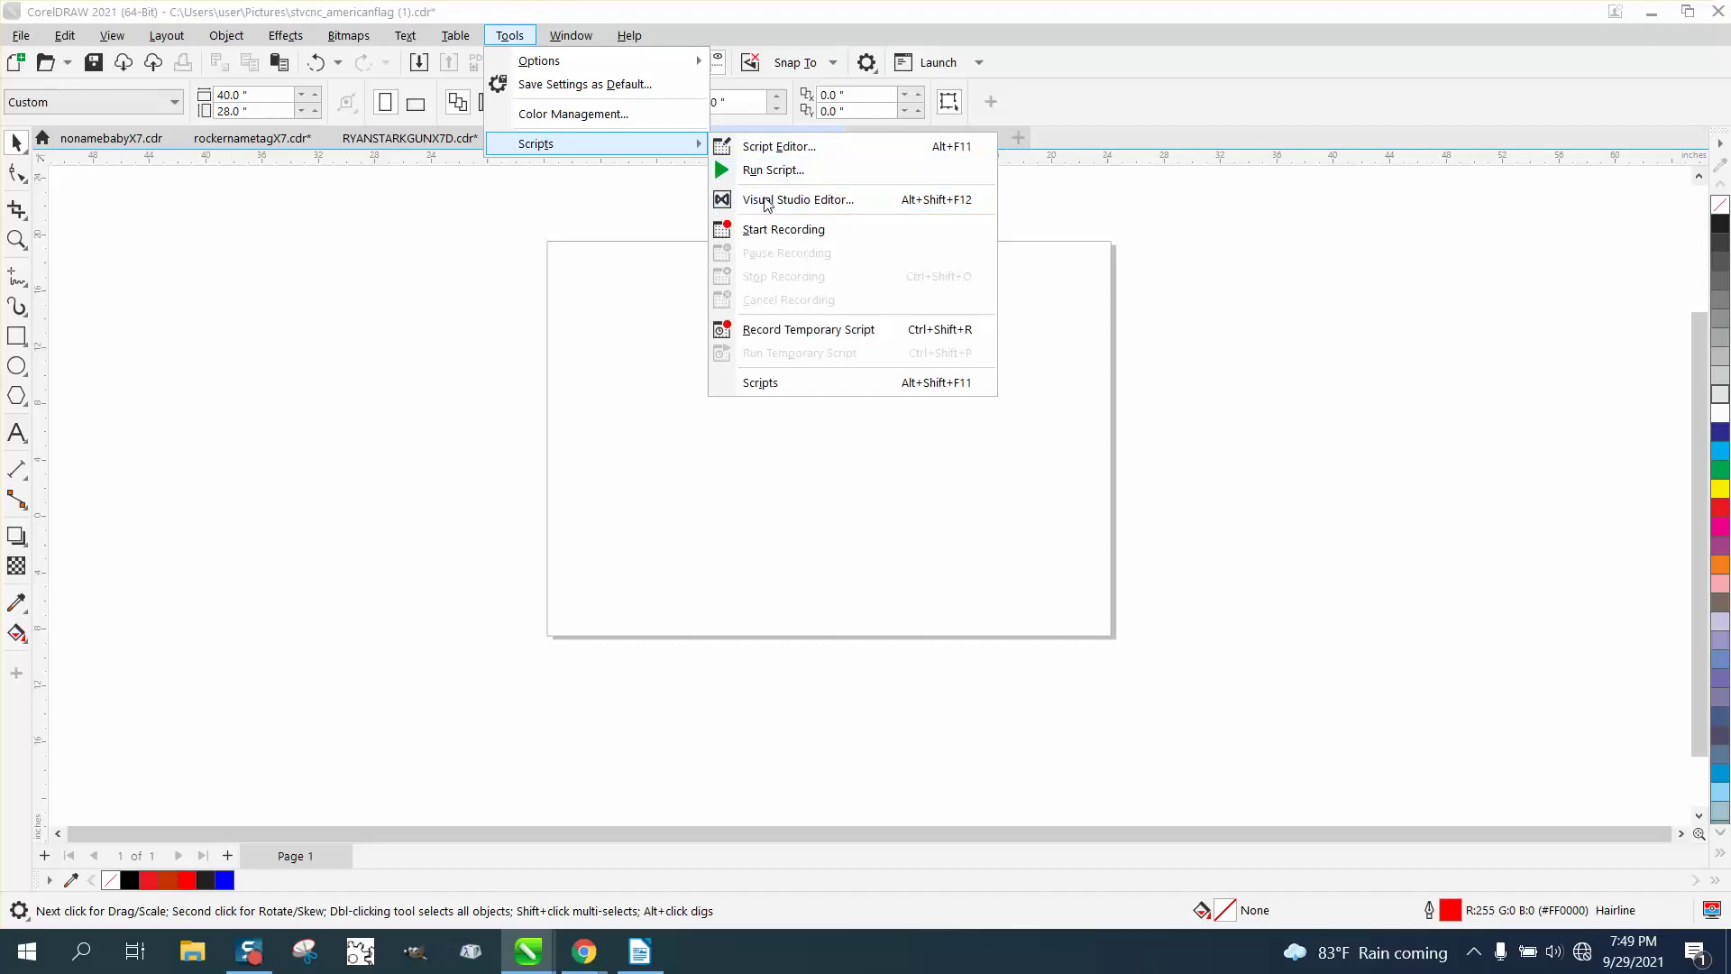
pyautogui.click(770, 383)
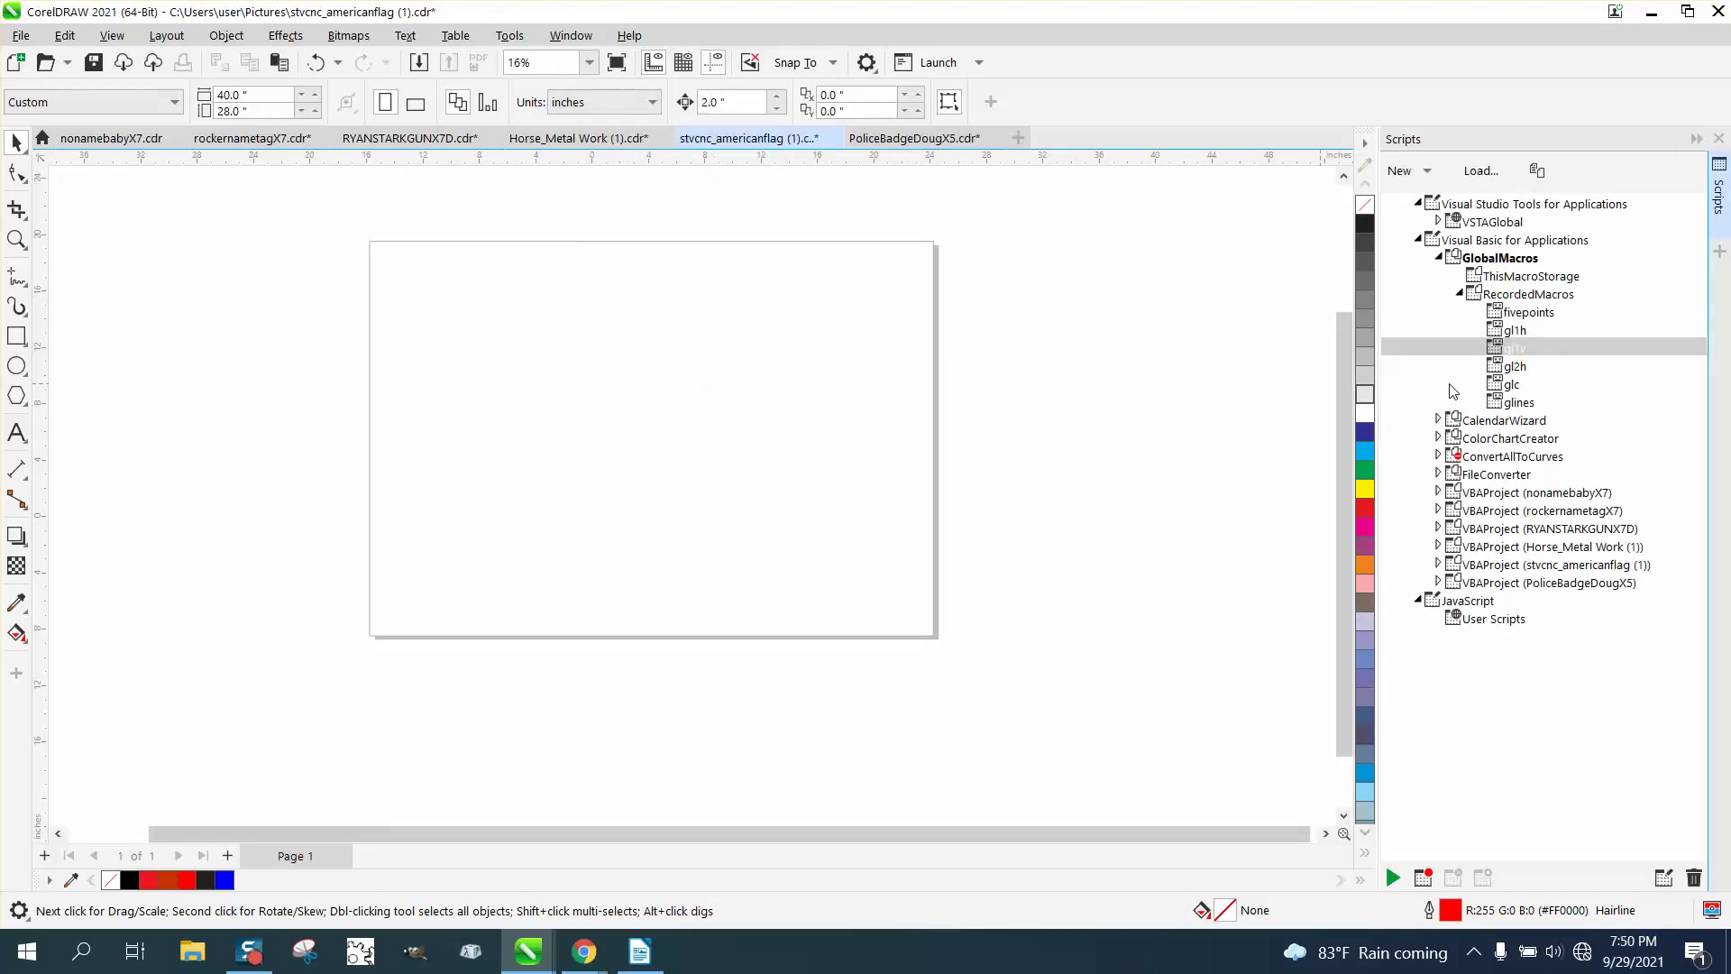
pyautogui.doubleClick(1515, 366)
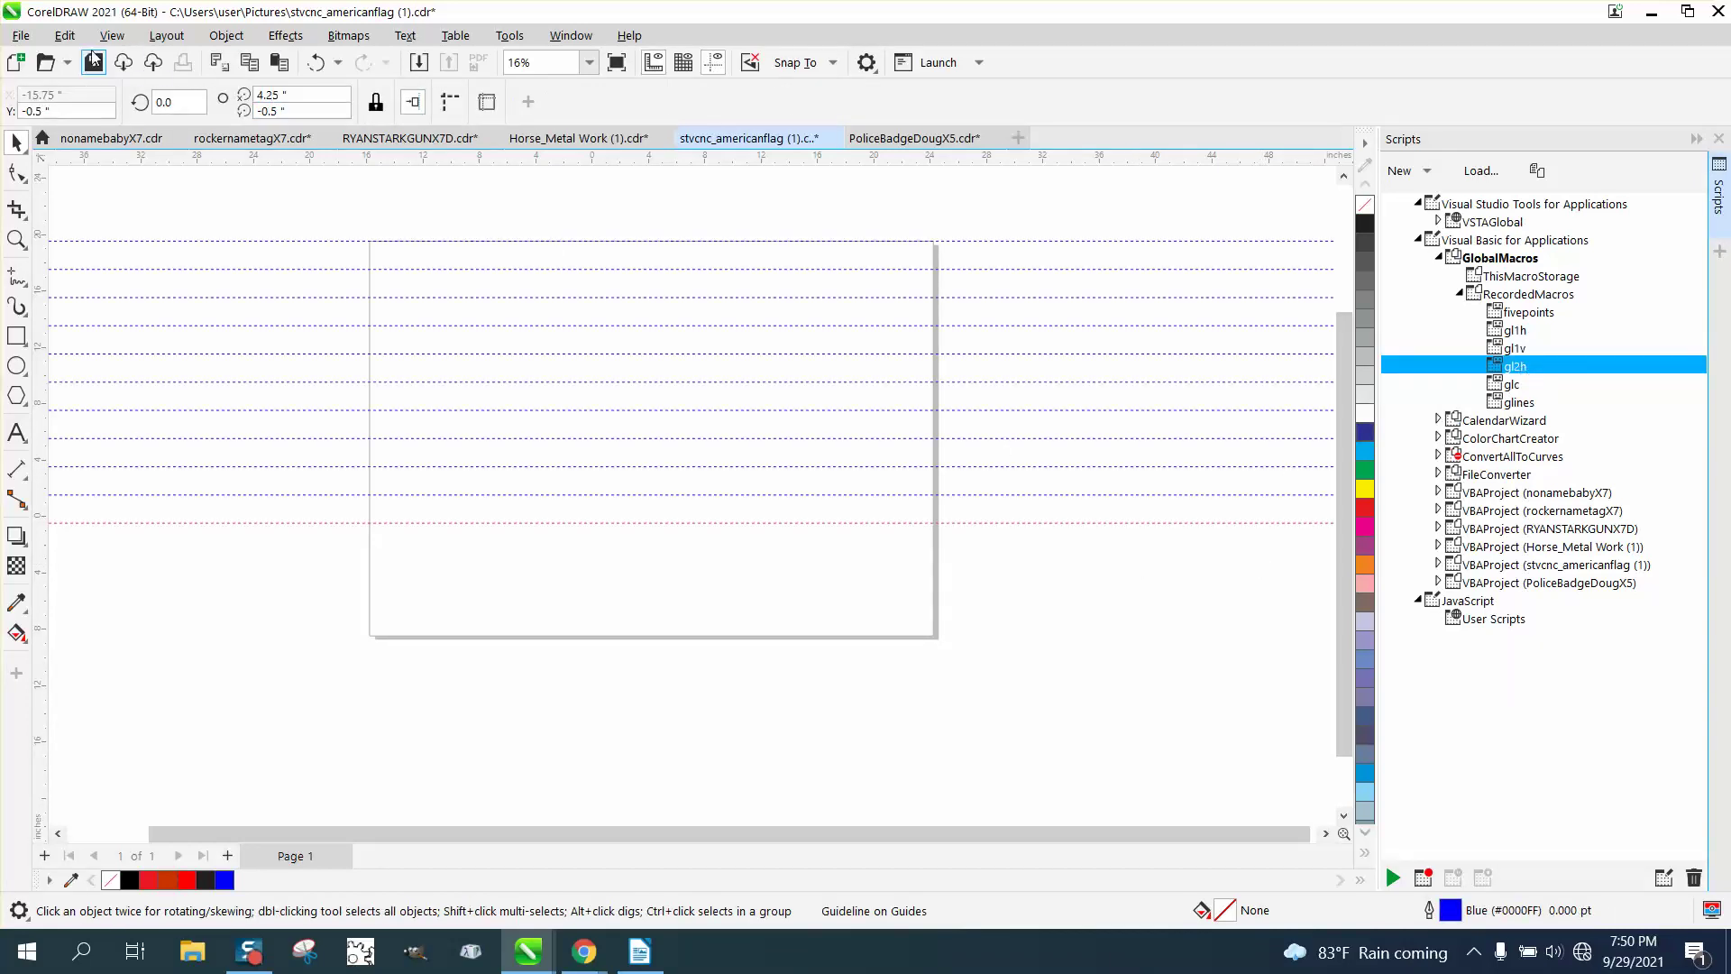
# Clear all guidelines generated by the macro run from the page.
pyautogui.click(71, 41)
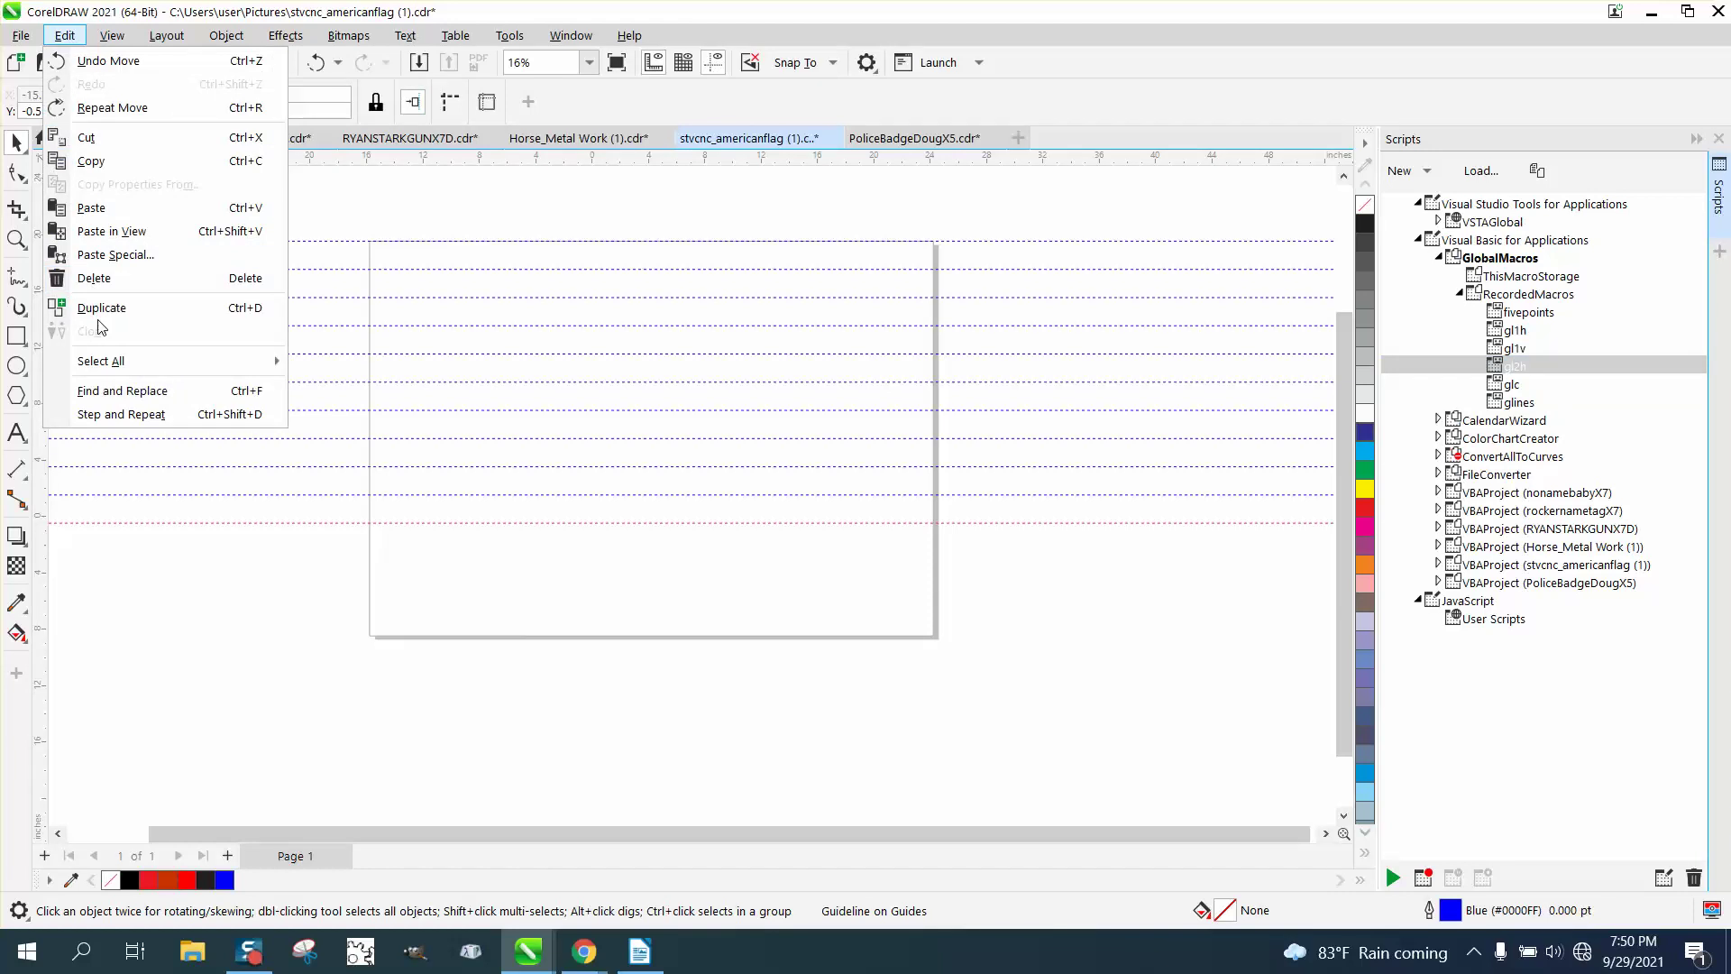
pyautogui.moveTo(110, 363)
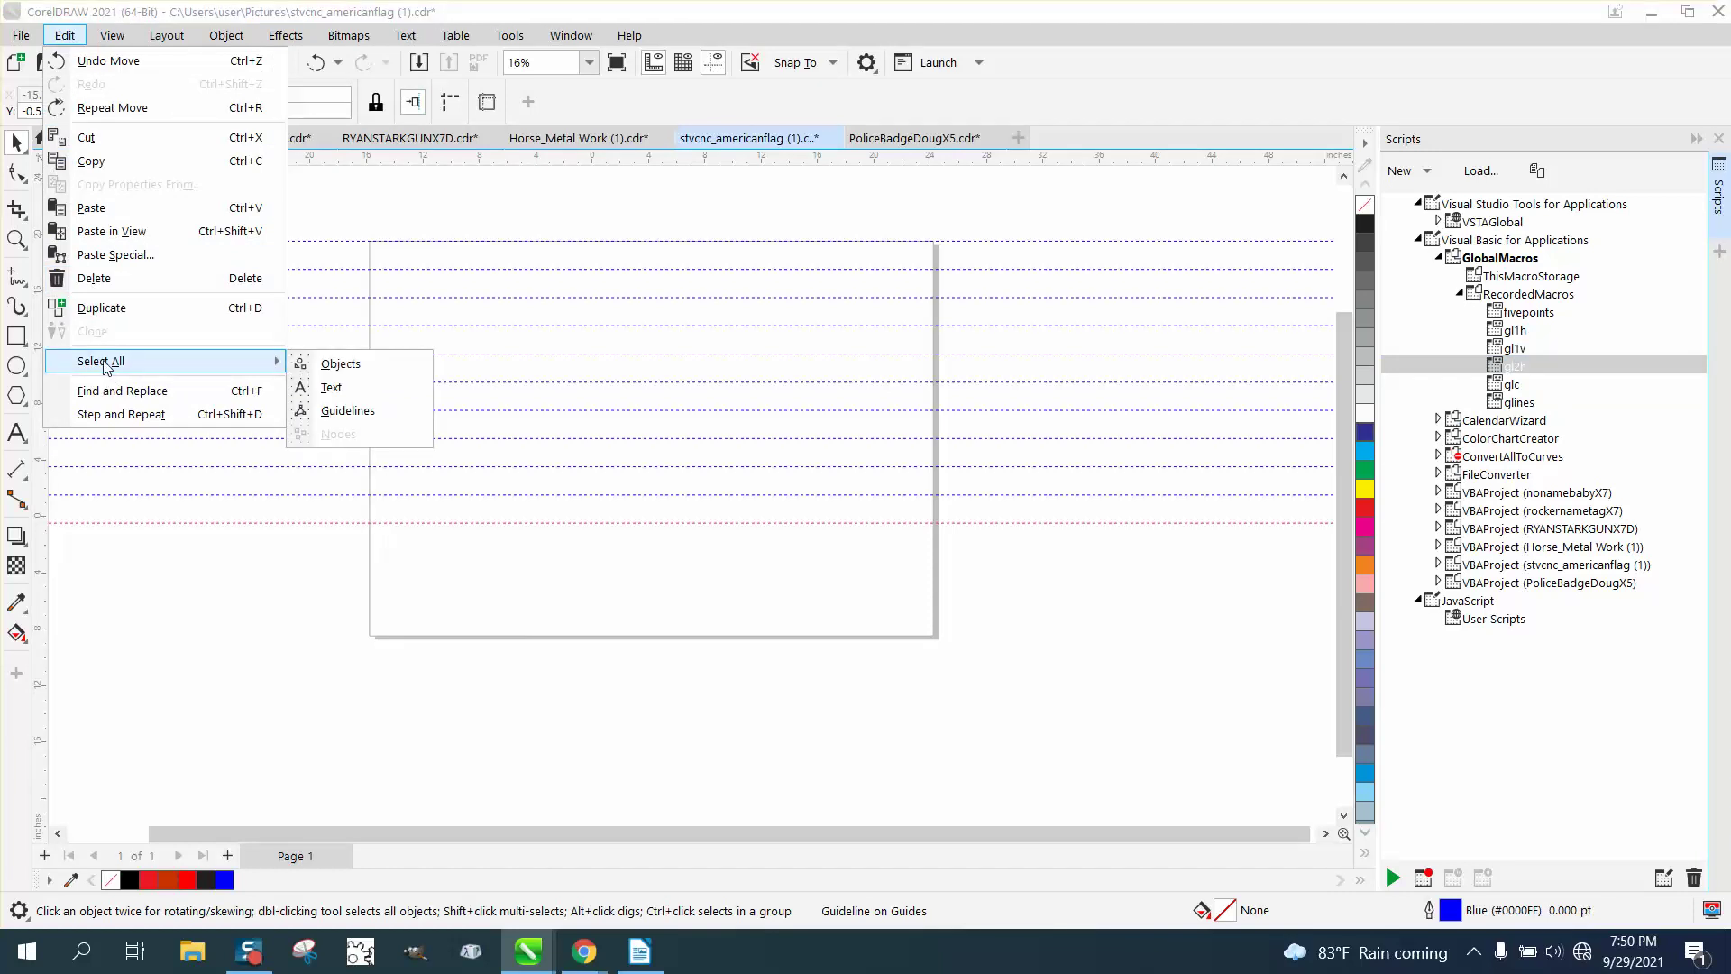
pyautogui.click(334, 409)
pyautogui.press('Delete')
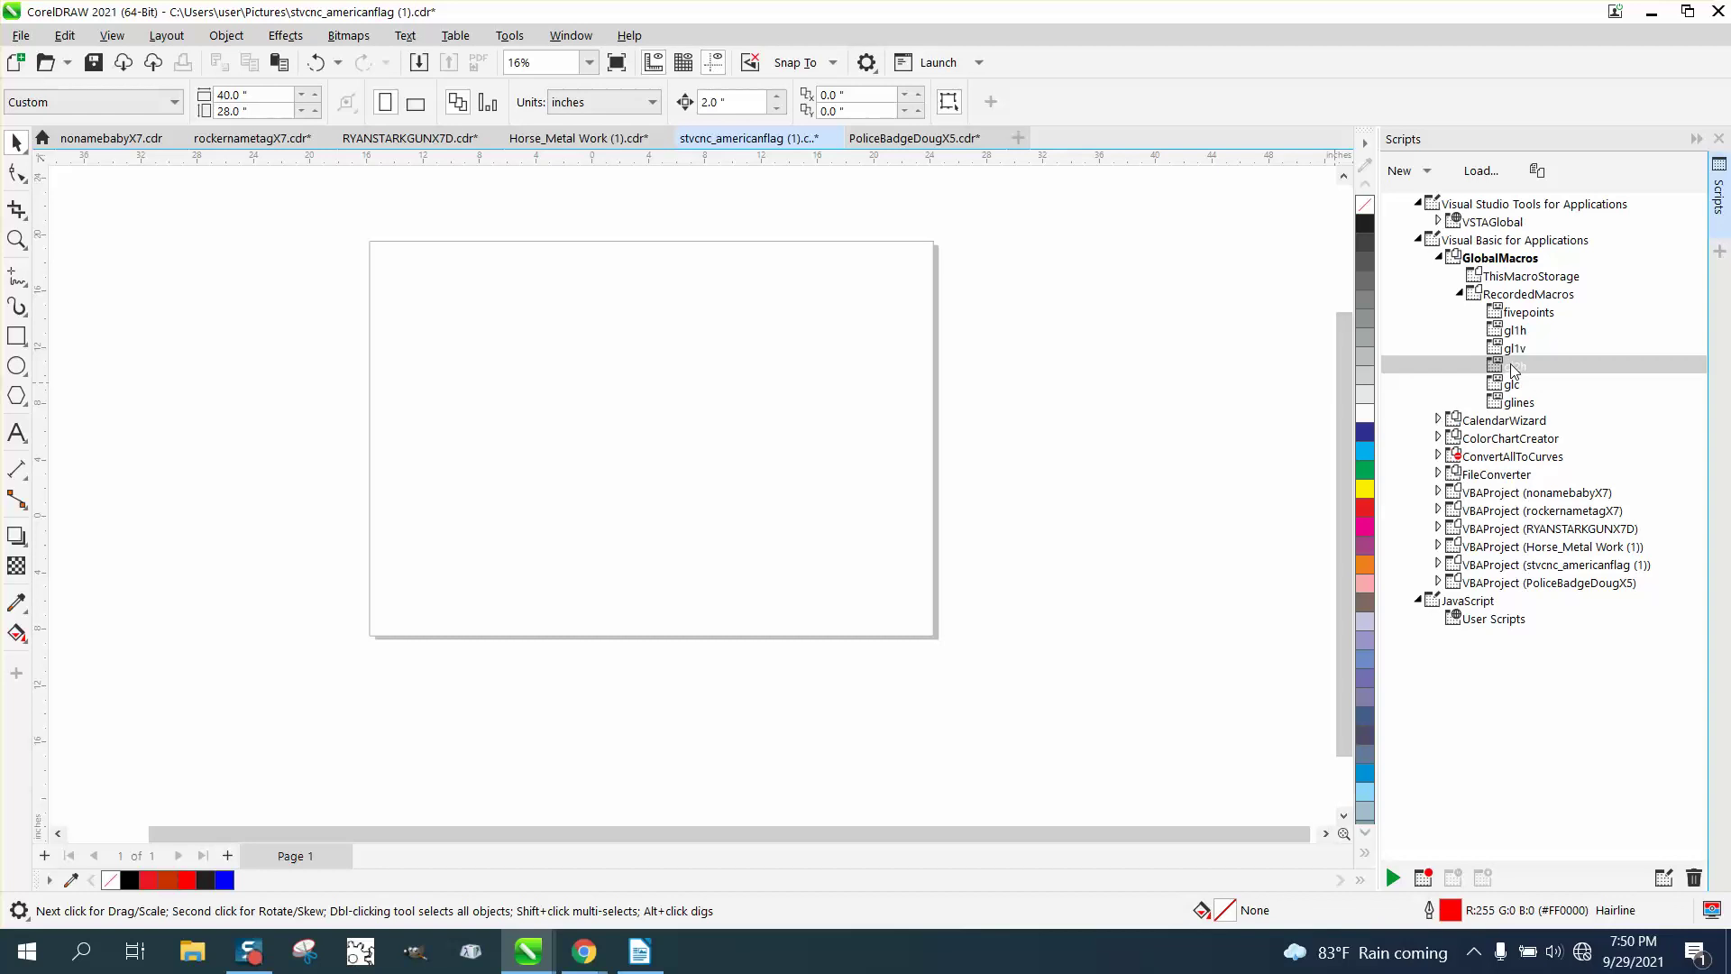
# Assign the keyboard shortcut G,H to the RecordedMacros.gl2h macro and accept the customization options.
pyautogui.rightClick(1515, 366)
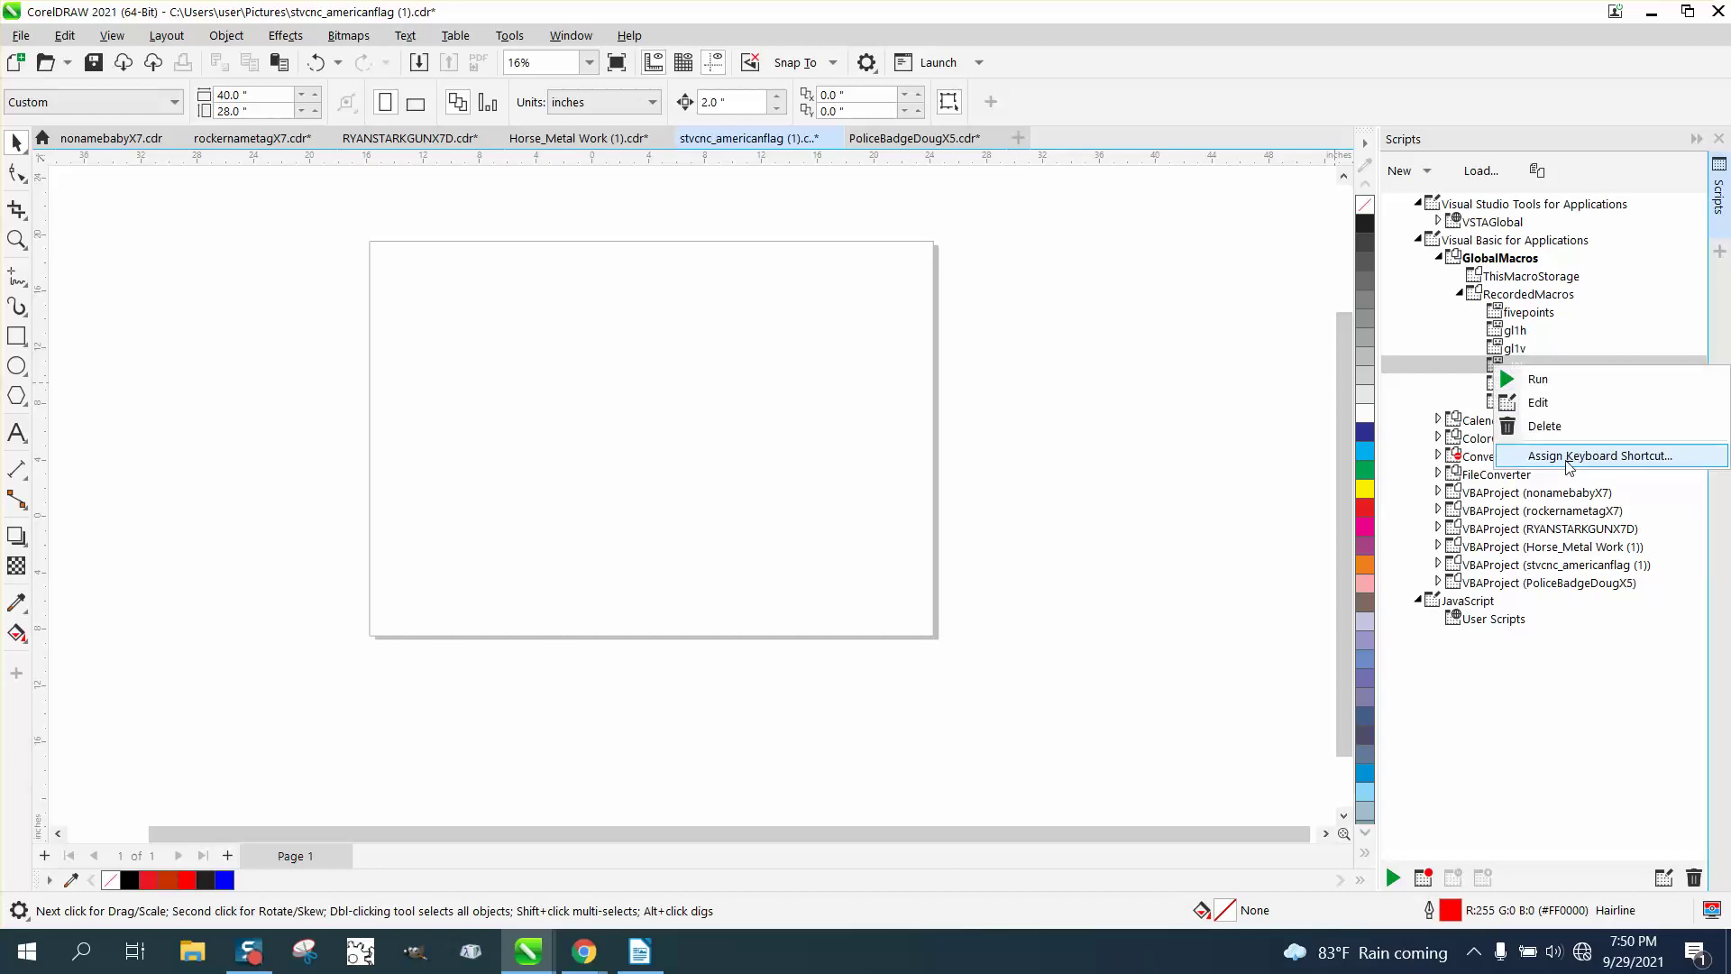
pyautogui.click(1567, 459)
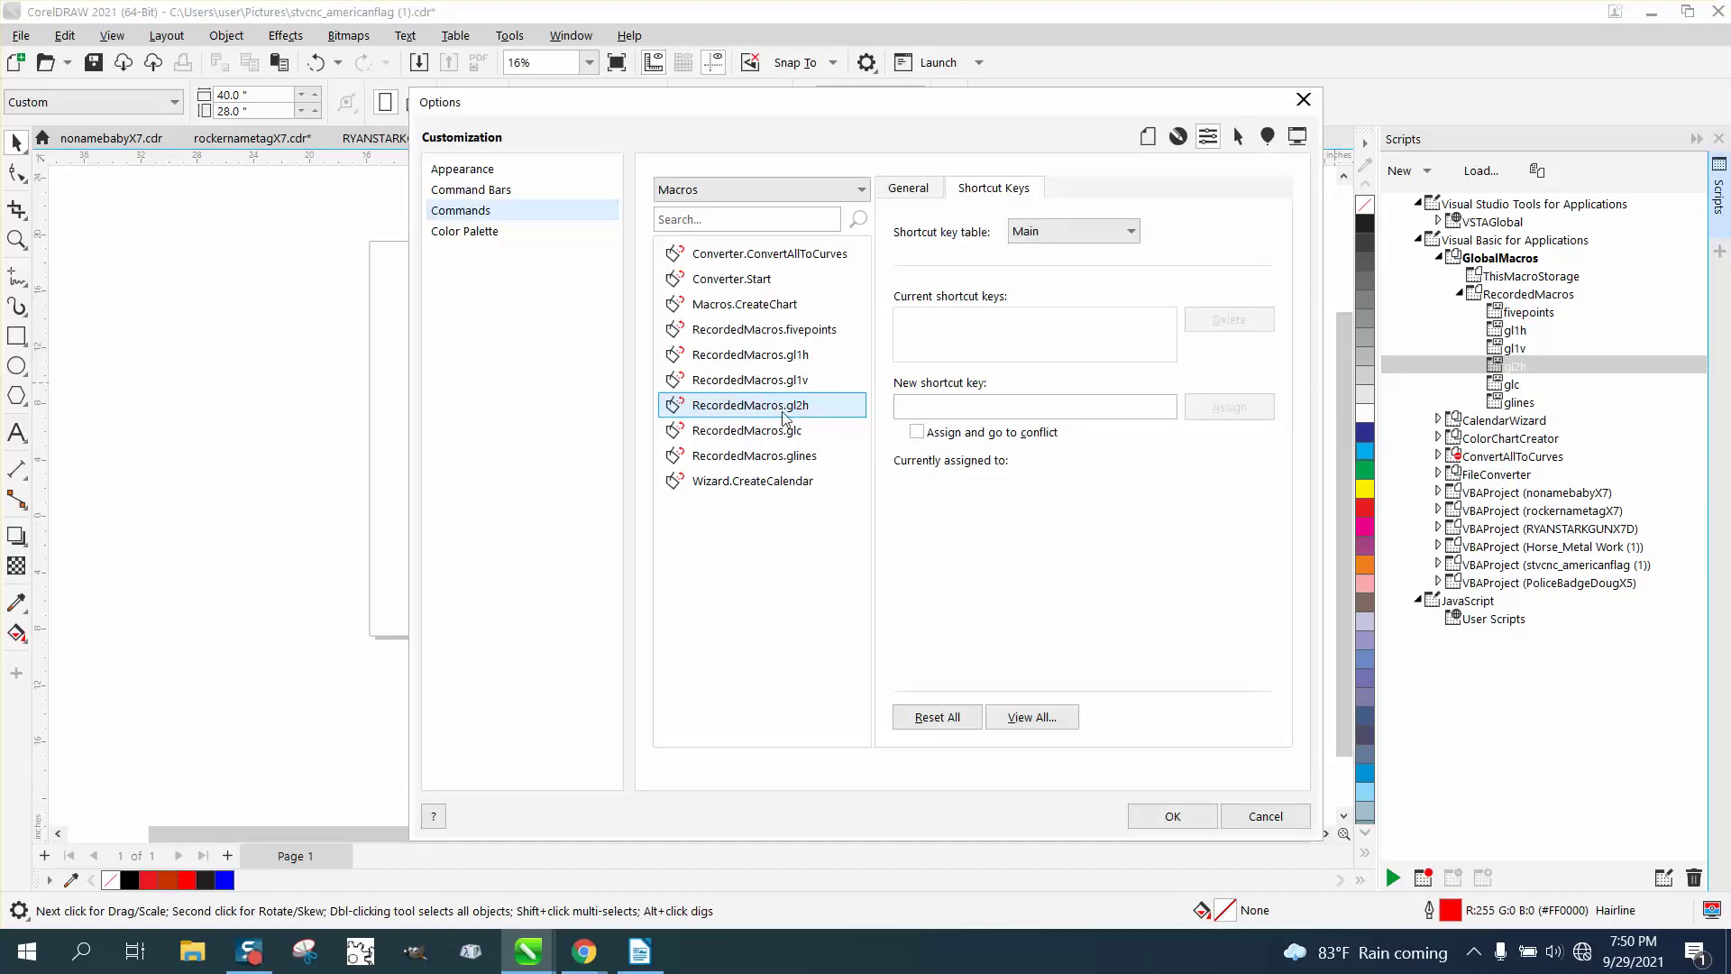
pyautogui.click(924, 412)
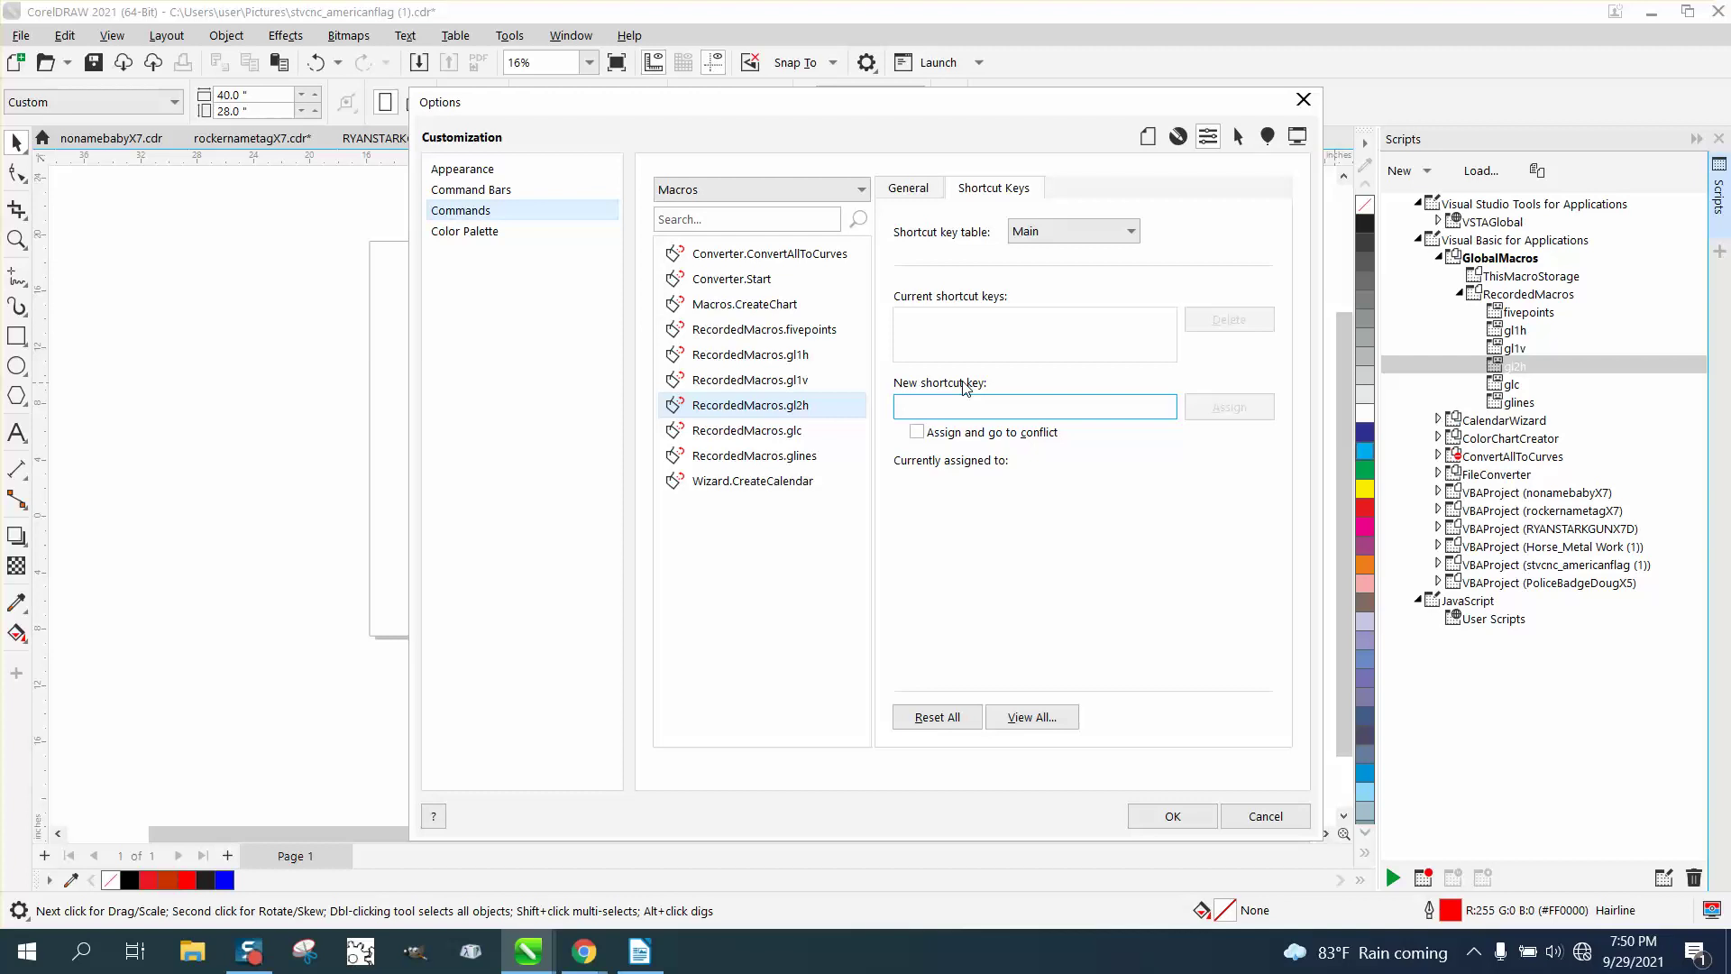
pyautogui.press('g')
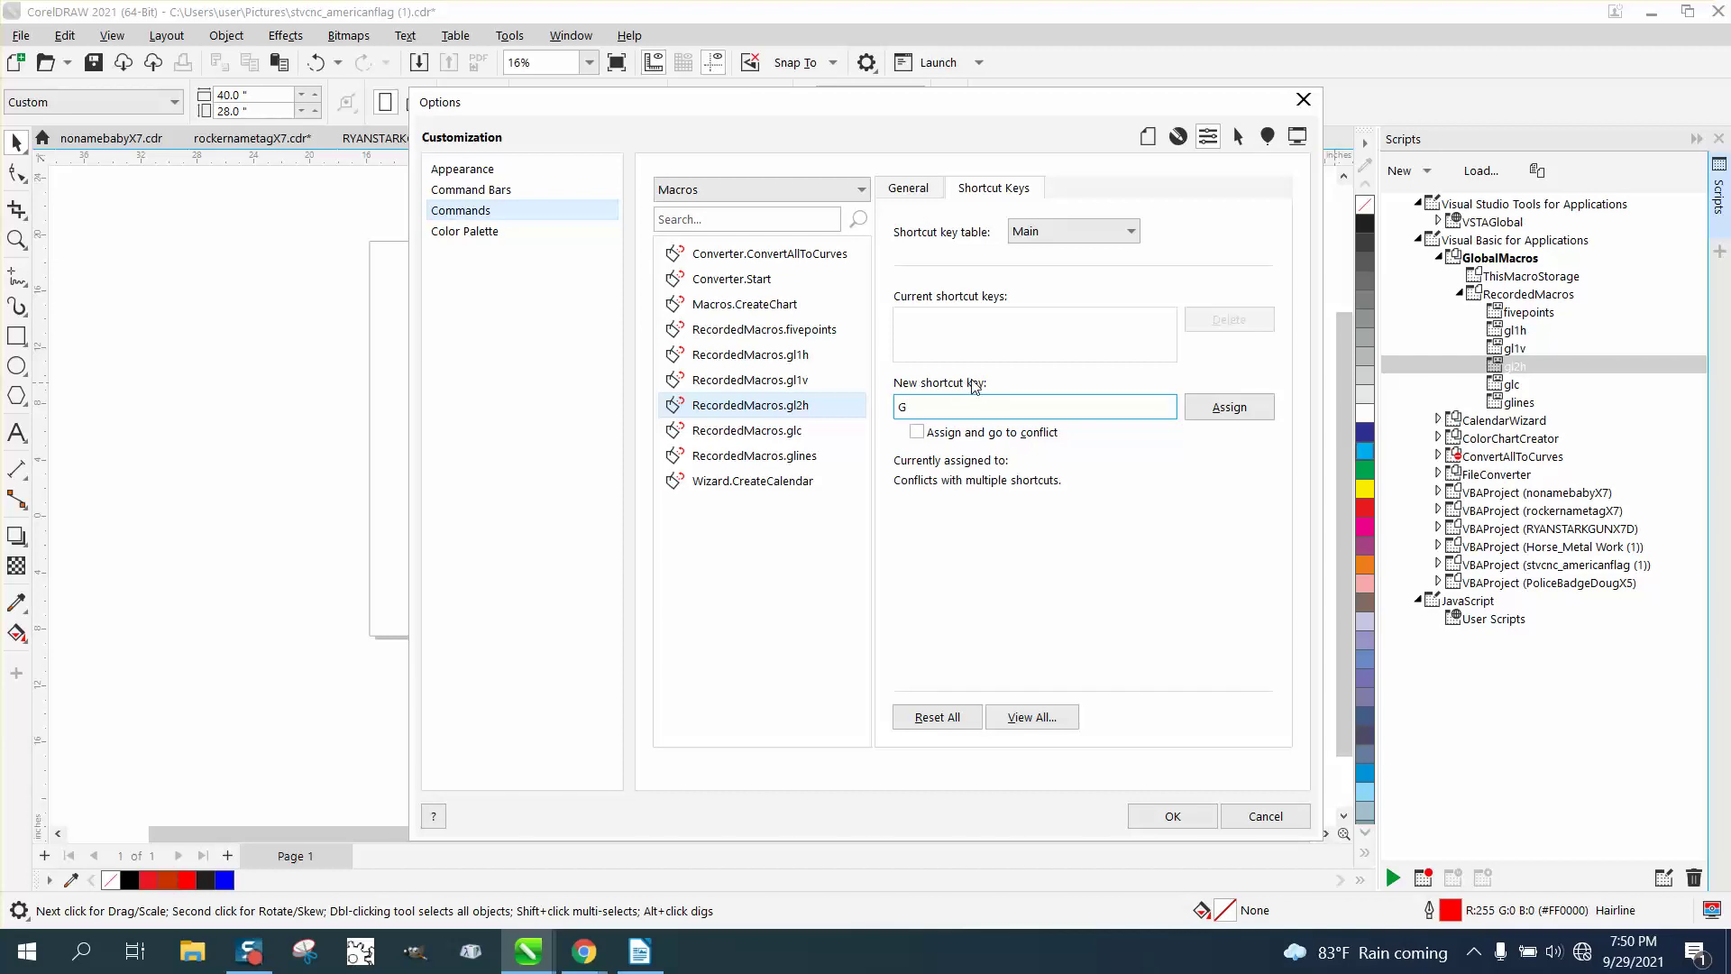
pyautogui.press('h')
pyautogui.click(1231, 410)
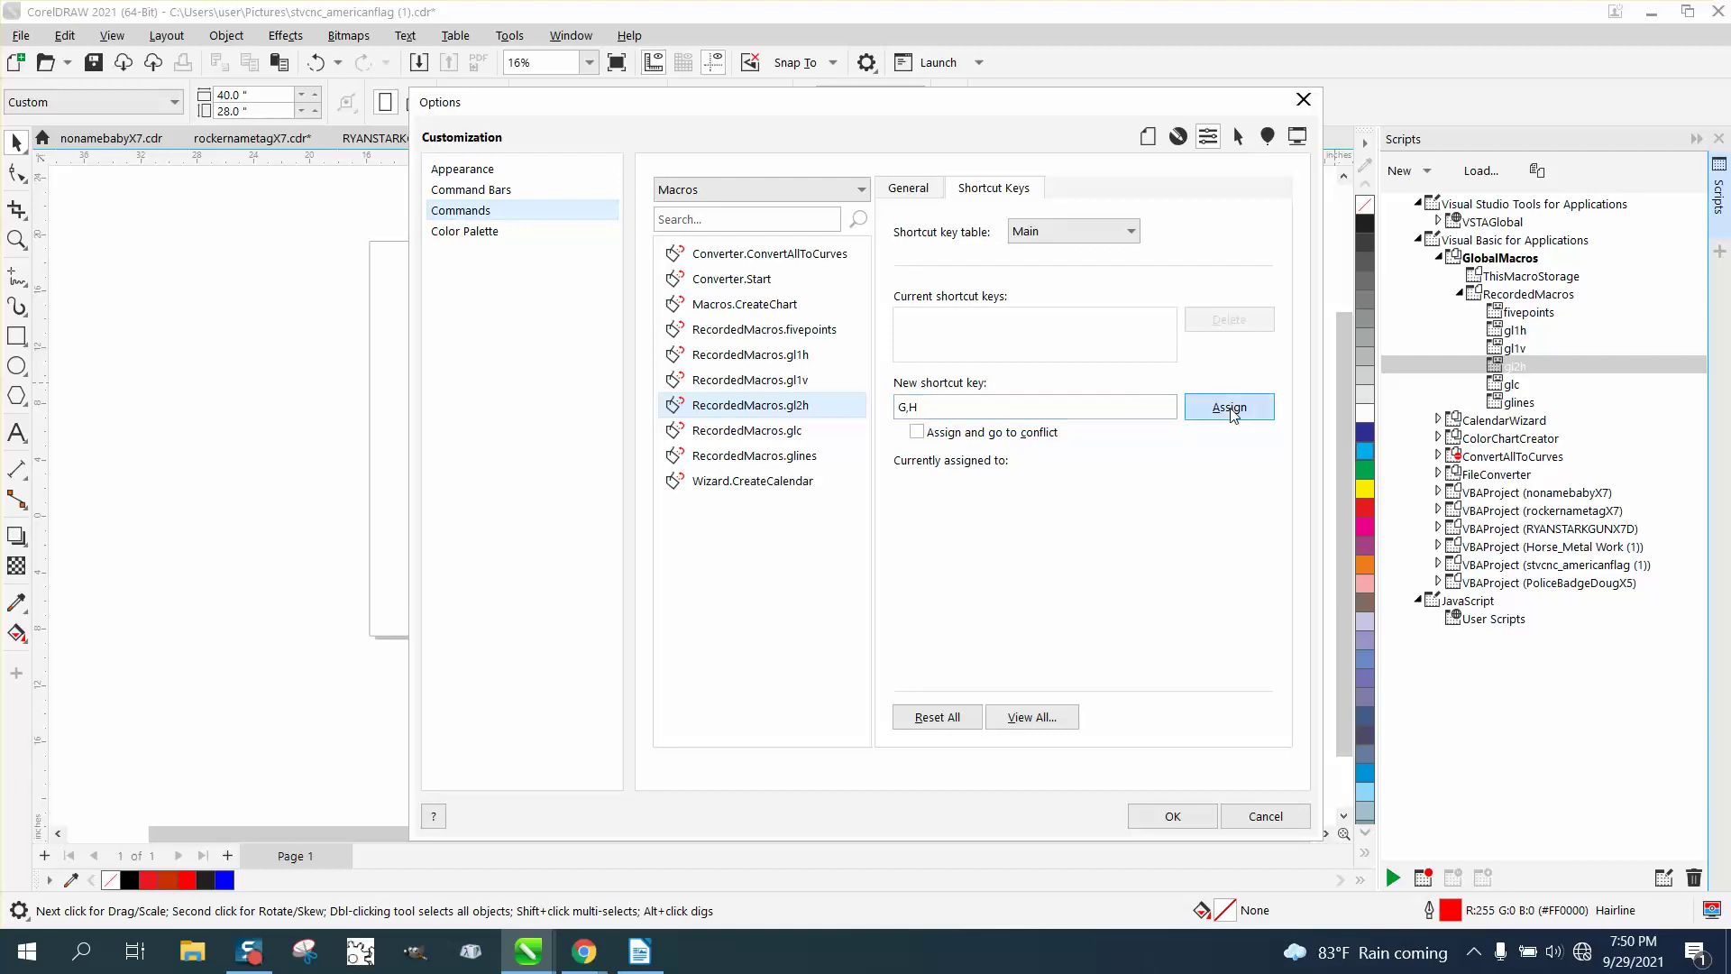
pyautogui.click(1174, 819)
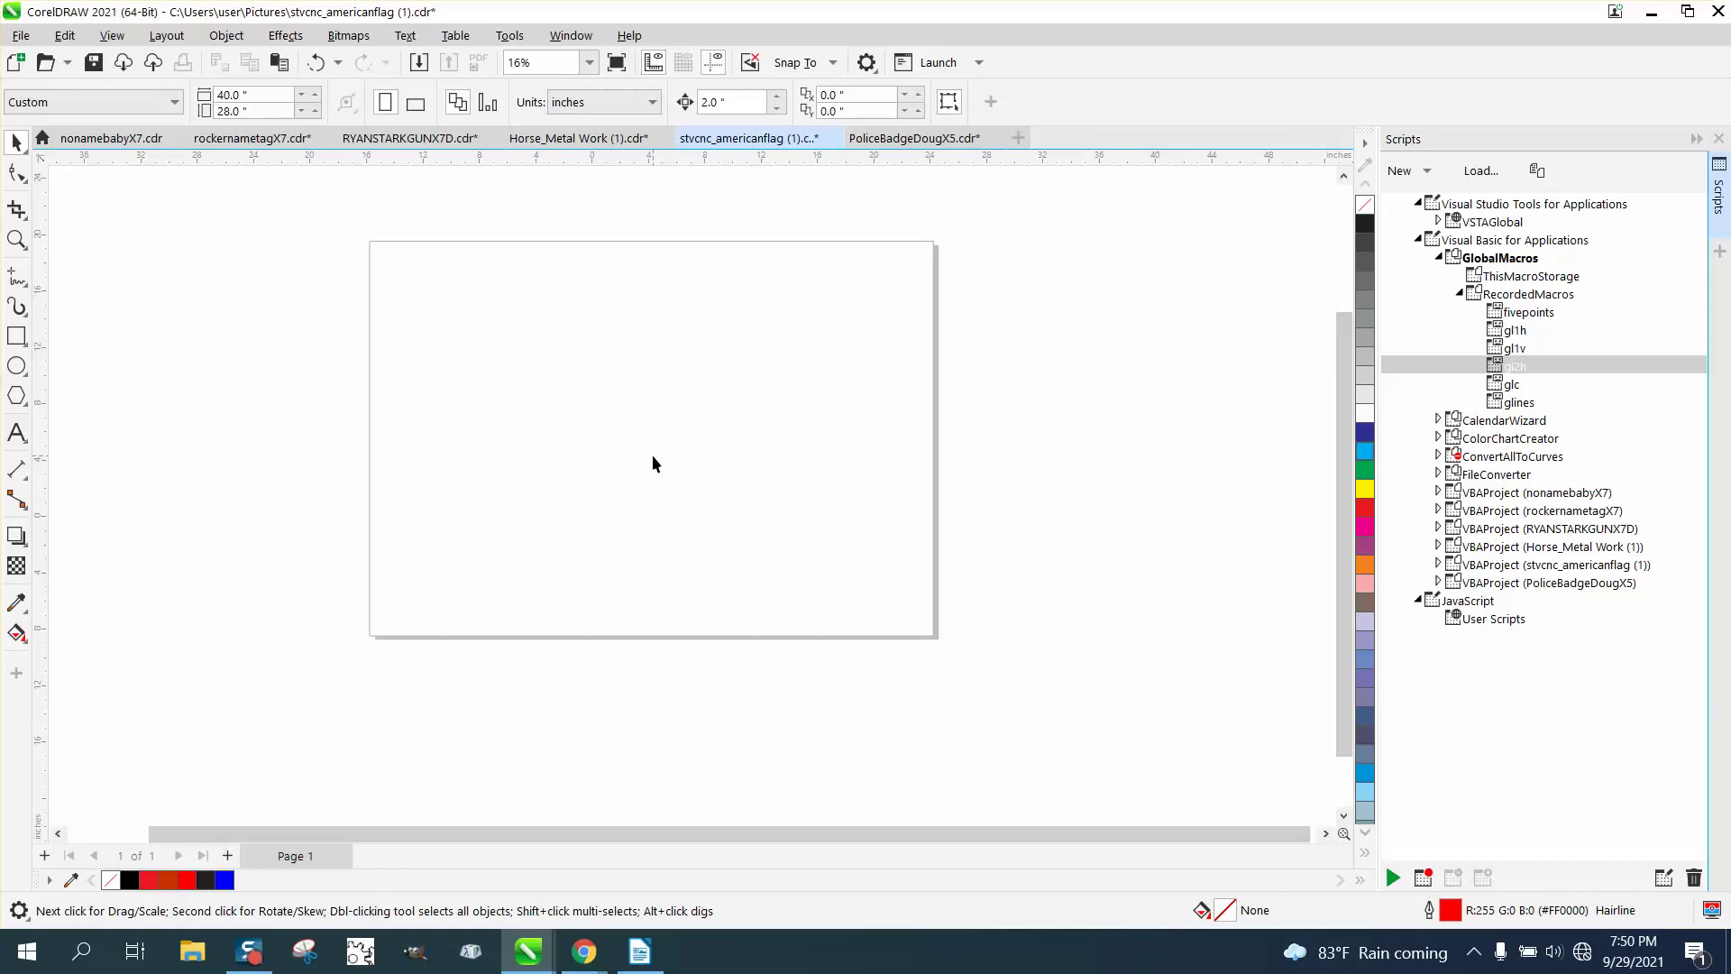
# Run the gl2h macro through its new G,H shortcut to place the 2-inch-spaced horizontal guidelines.
pyautogui.press('g')
pyautogui.press('h')
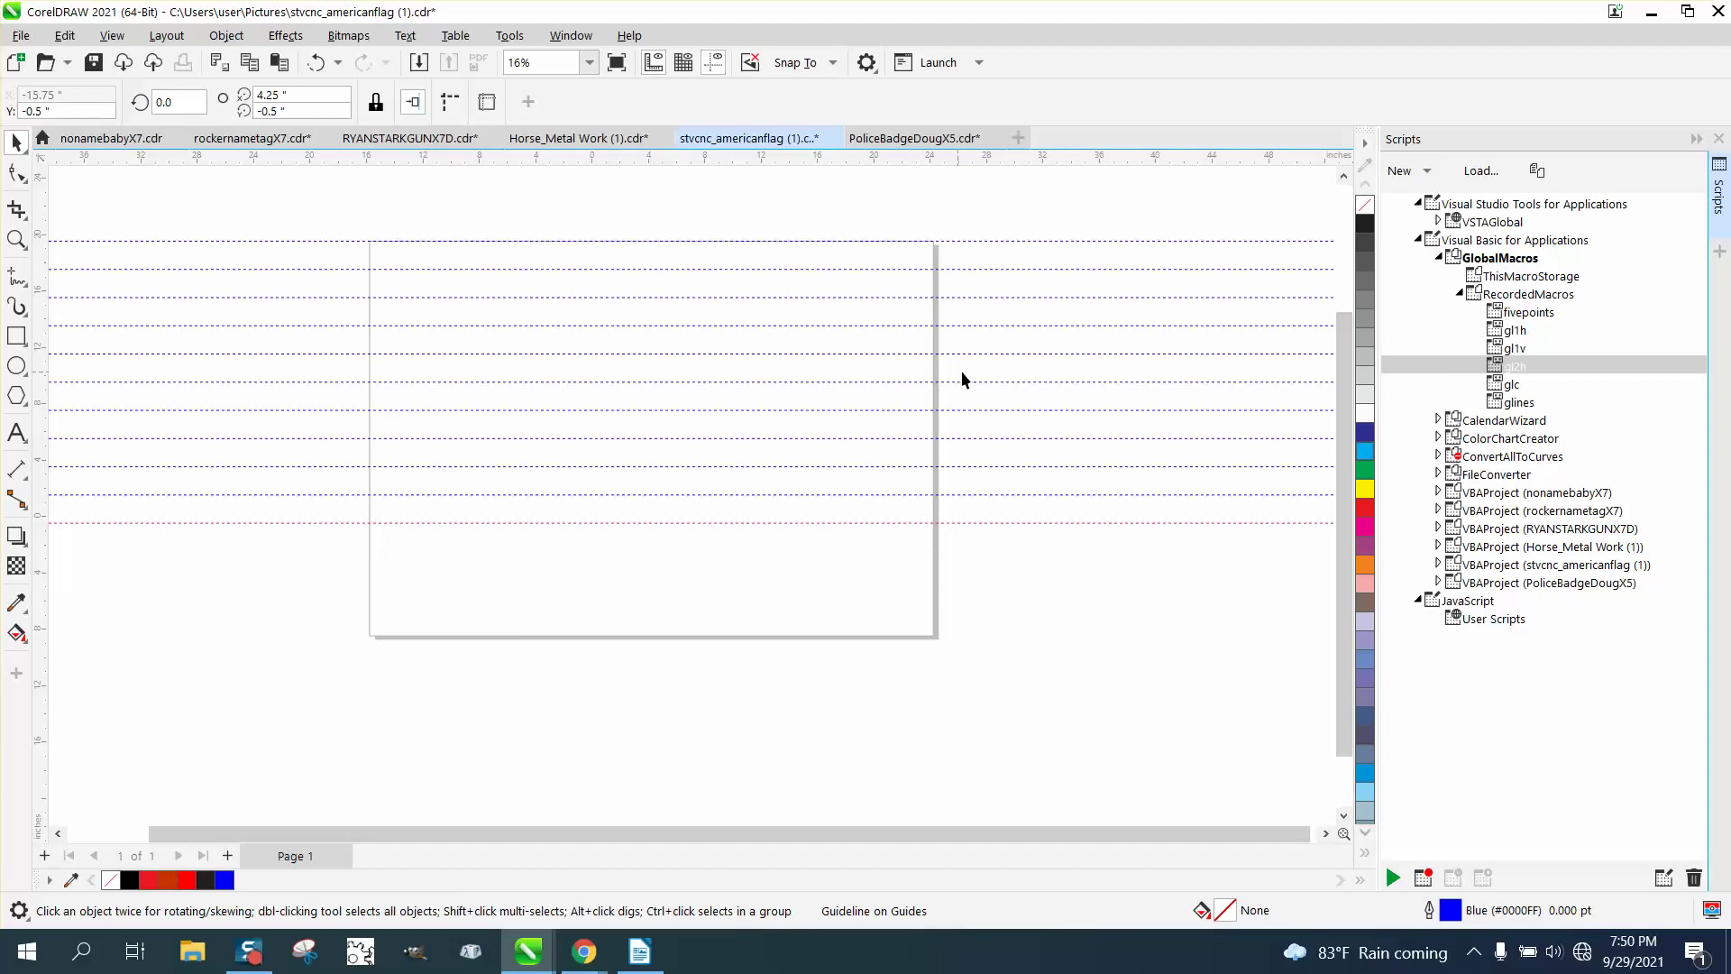
# Run the gl1v and gl1h macros from RecordedMacros to add their vertical and horizontal guidelines to the page.
pyautogui.doubleClick(1521, 352)
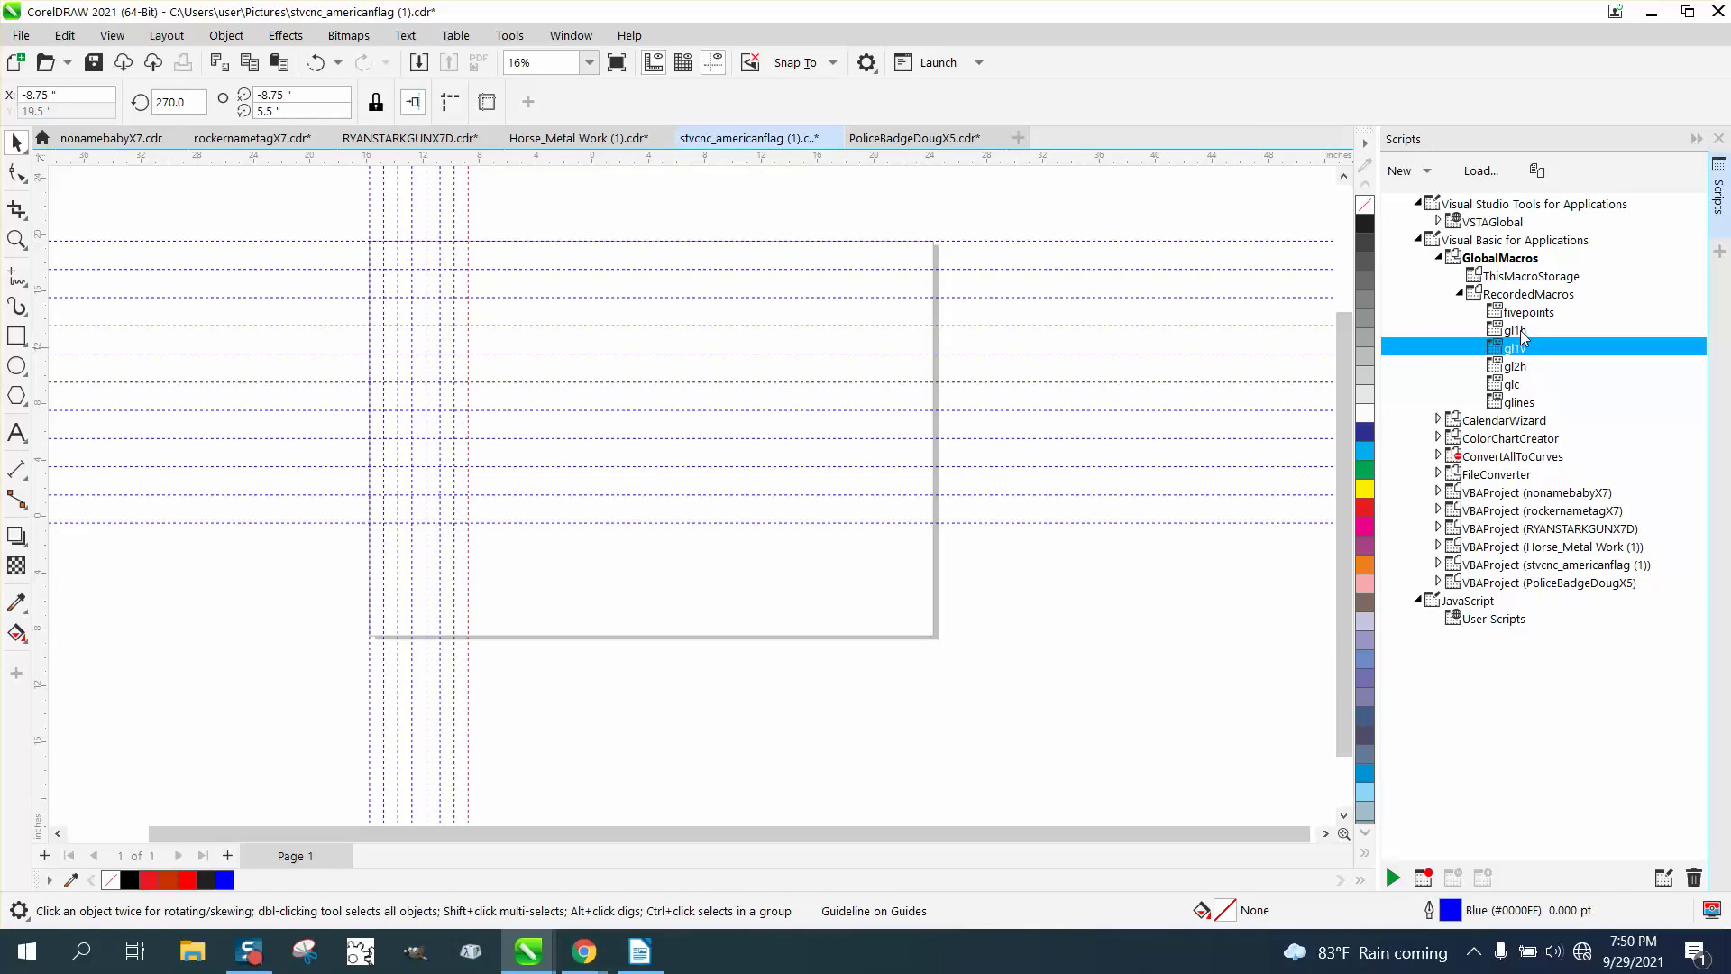
pyautogui.doubleClick(1523, 331)
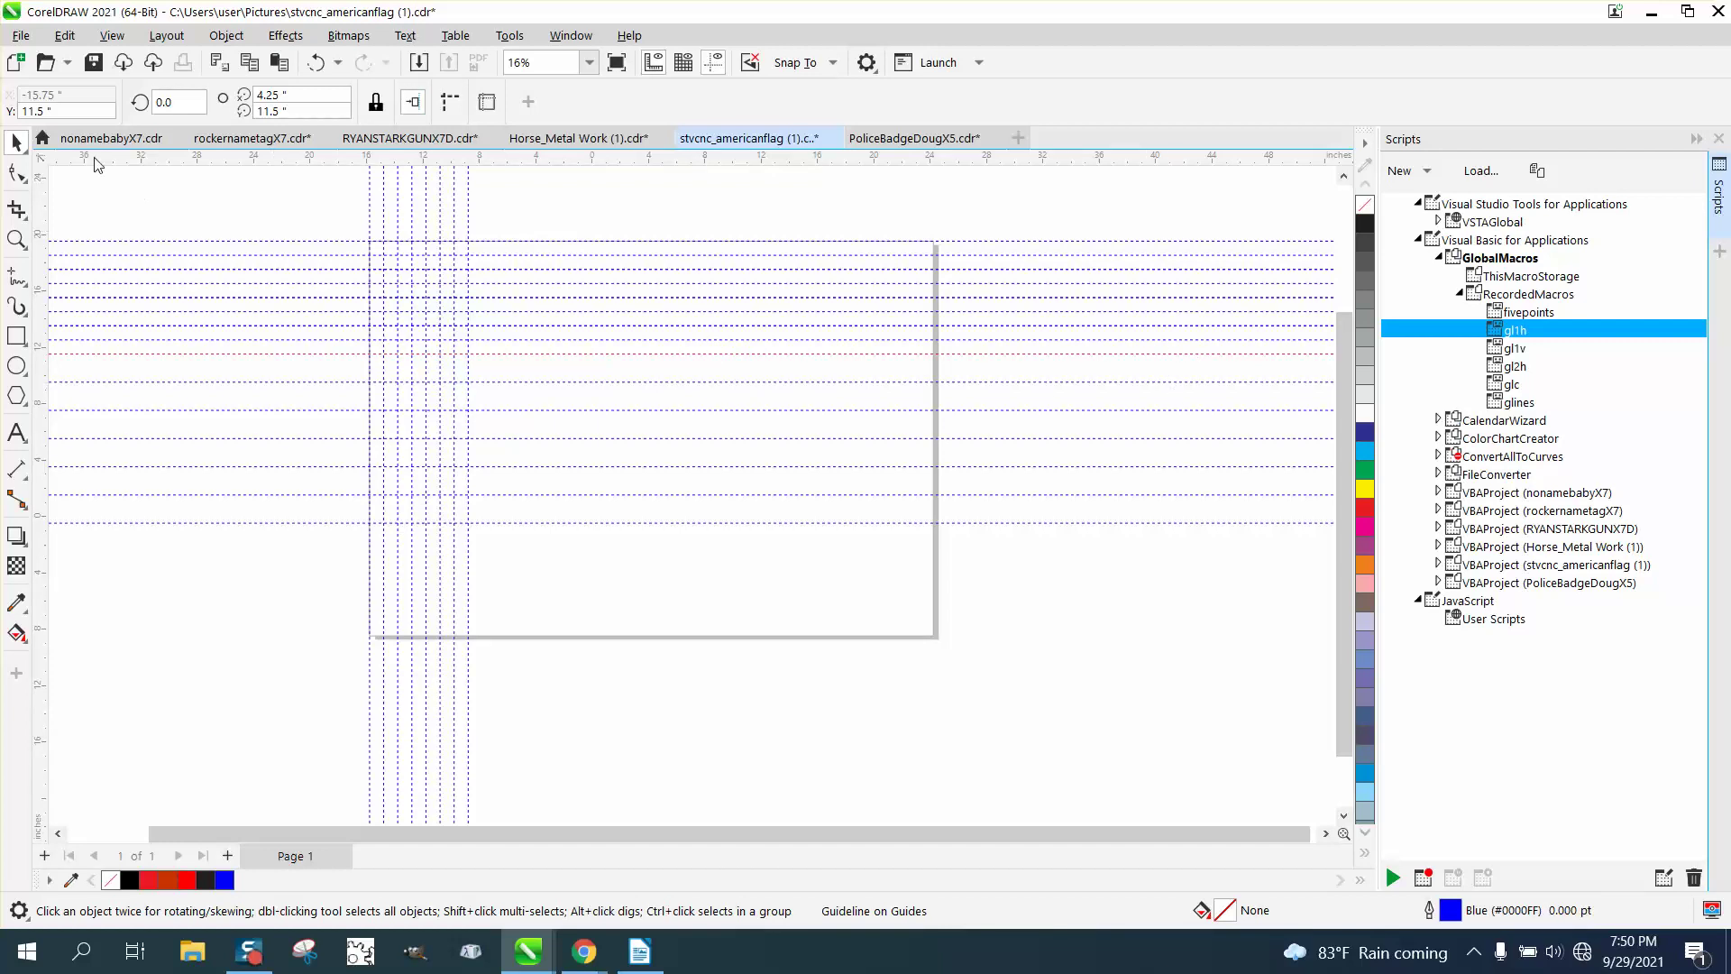
# Select and delete all guidelines, and run the gl2h macro from RecordedMacros to place the 2-inch-spaced horizontal guidelines on the empty page.
pyautogui.click(66, 40)
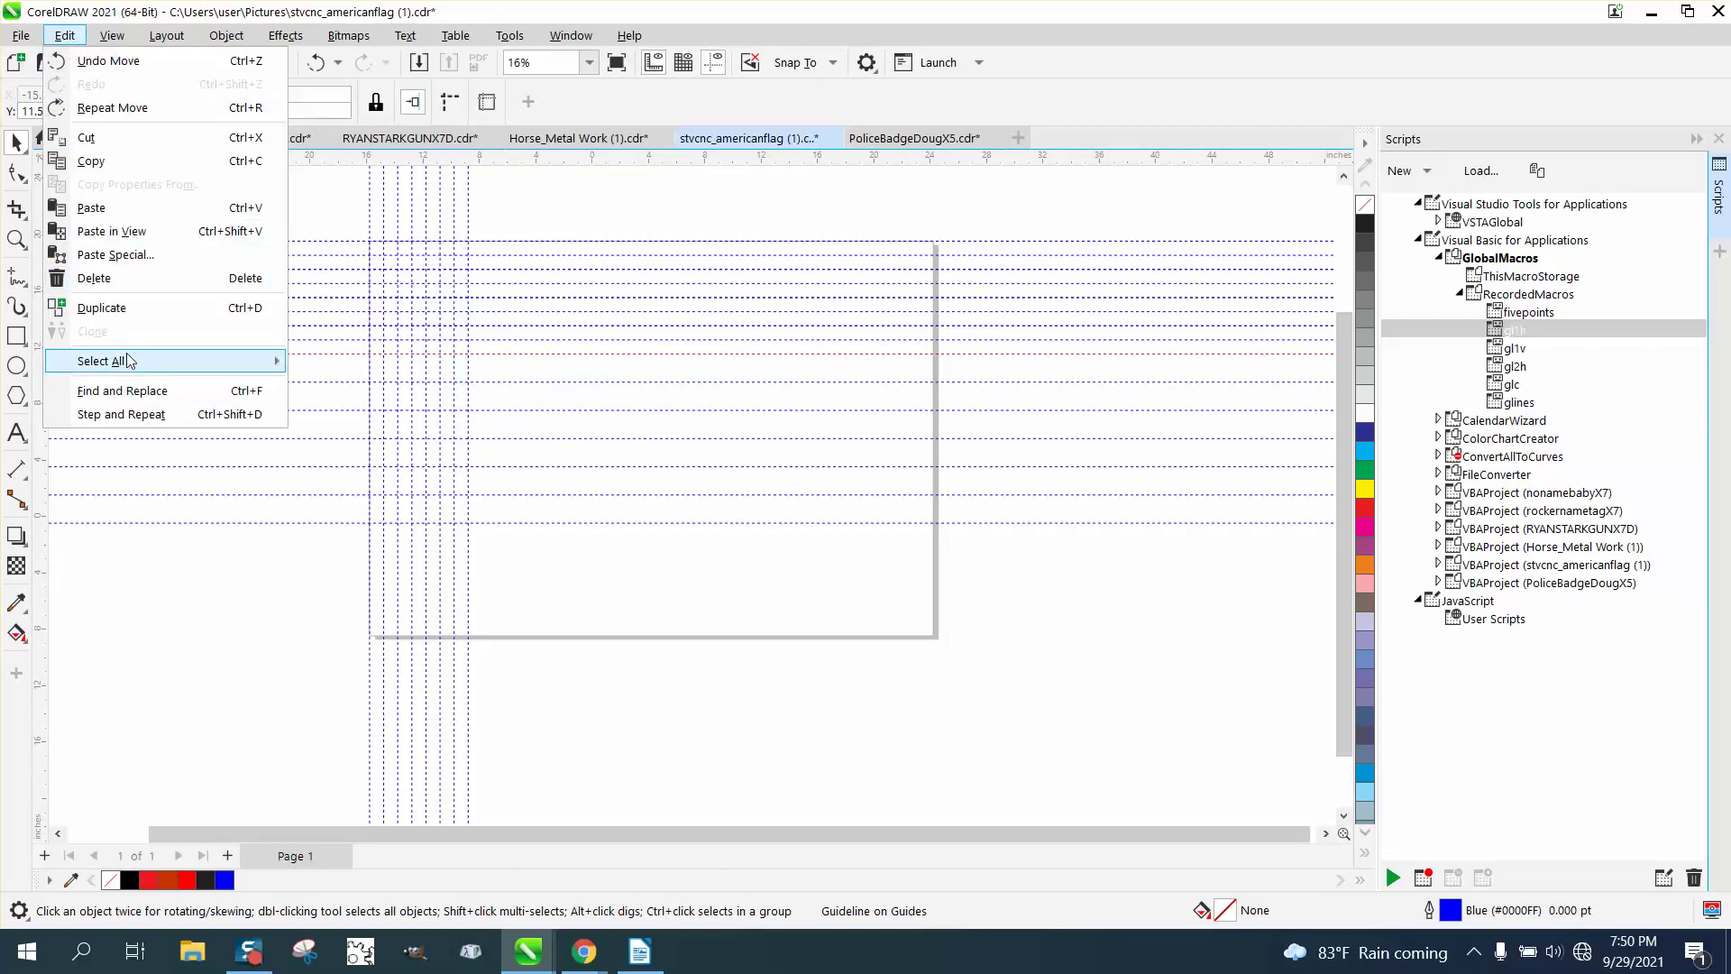
pyautogui.moveTo(128, 361)
pyautogui.click(342, 410)
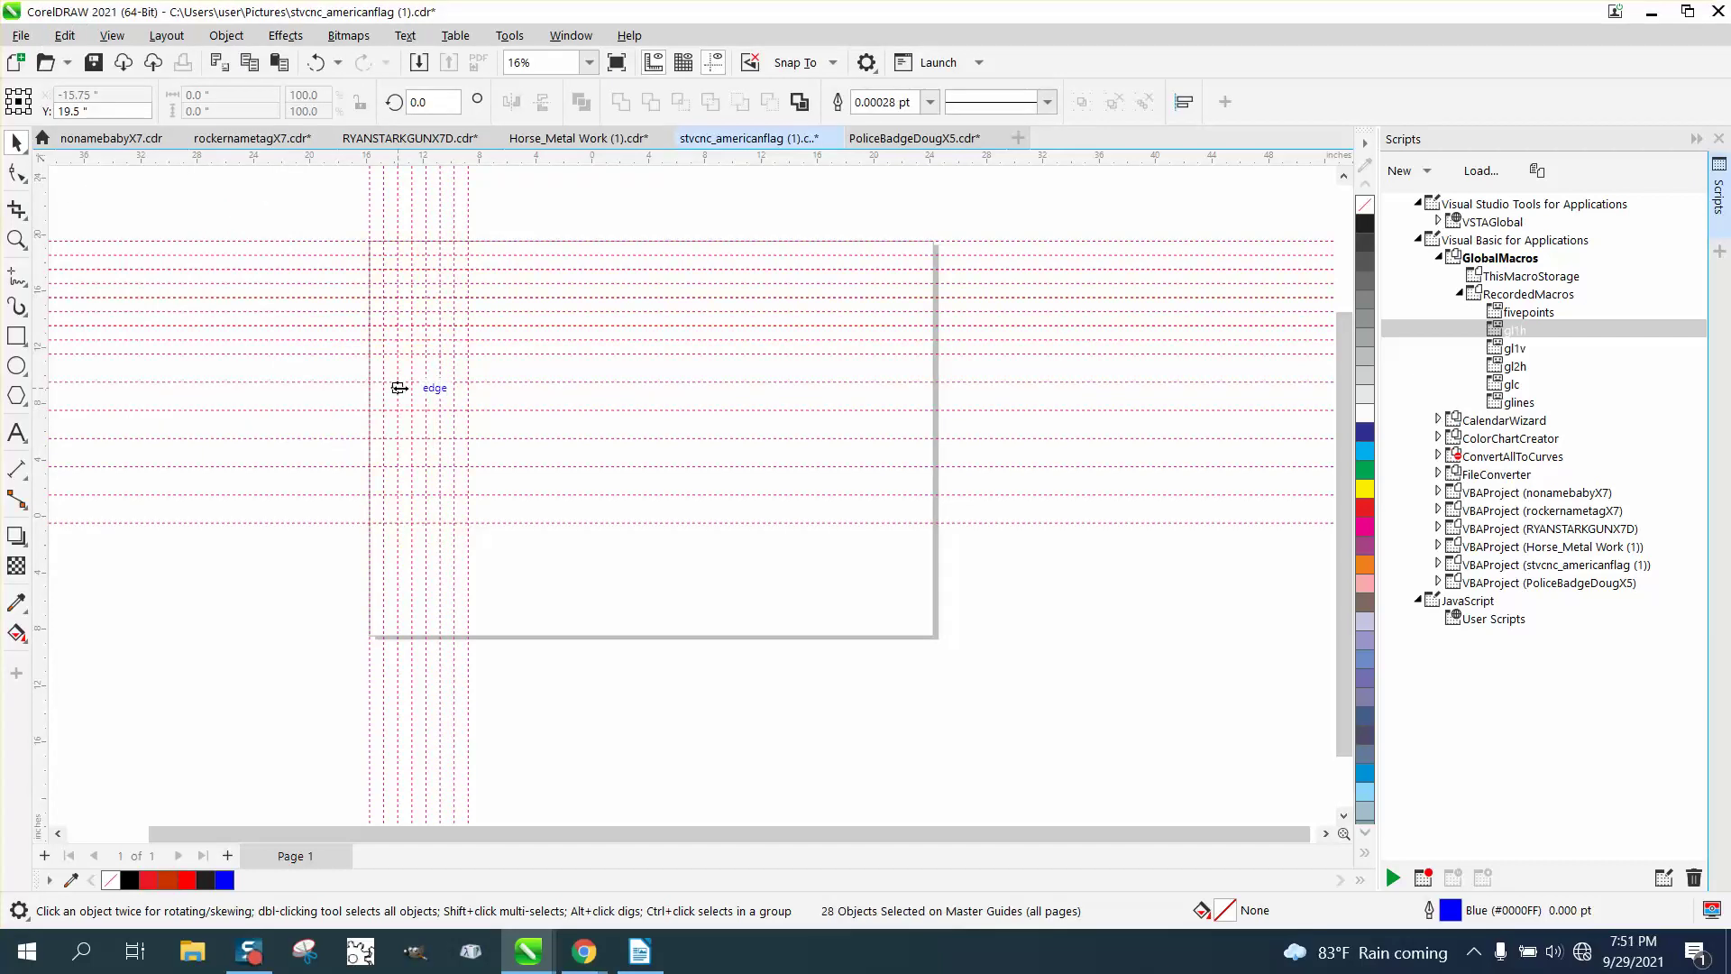
pyautogui.press('Delete')
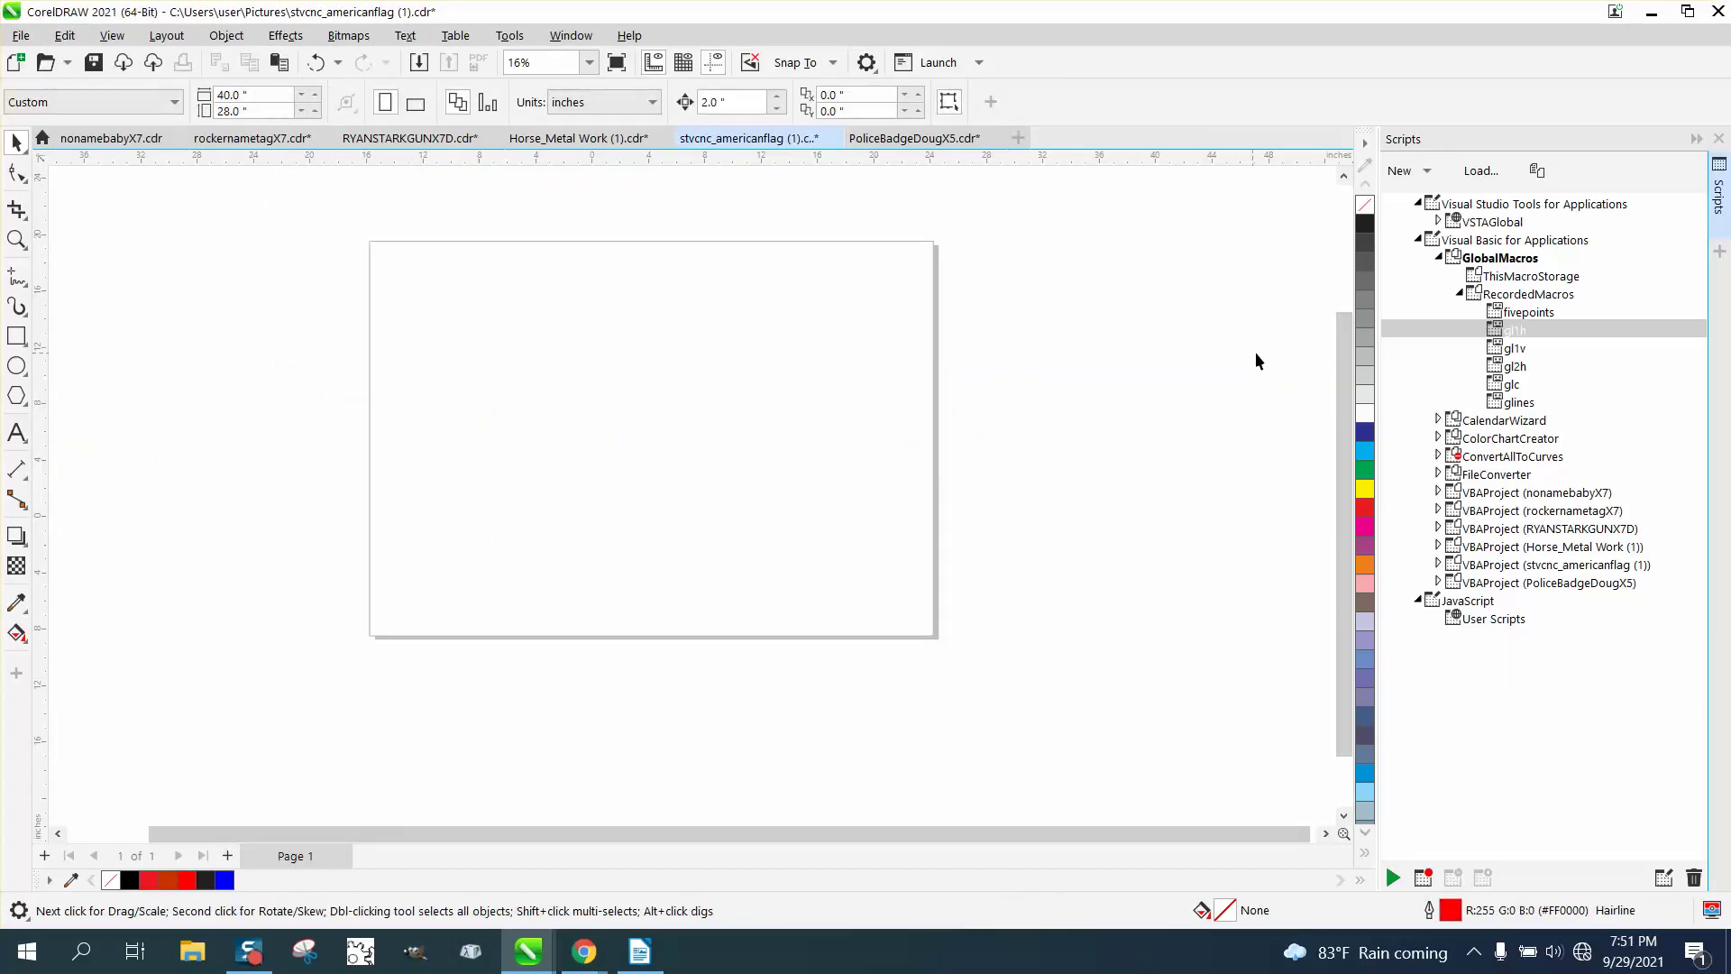
pyautogui.doubleClick(1517, 367)
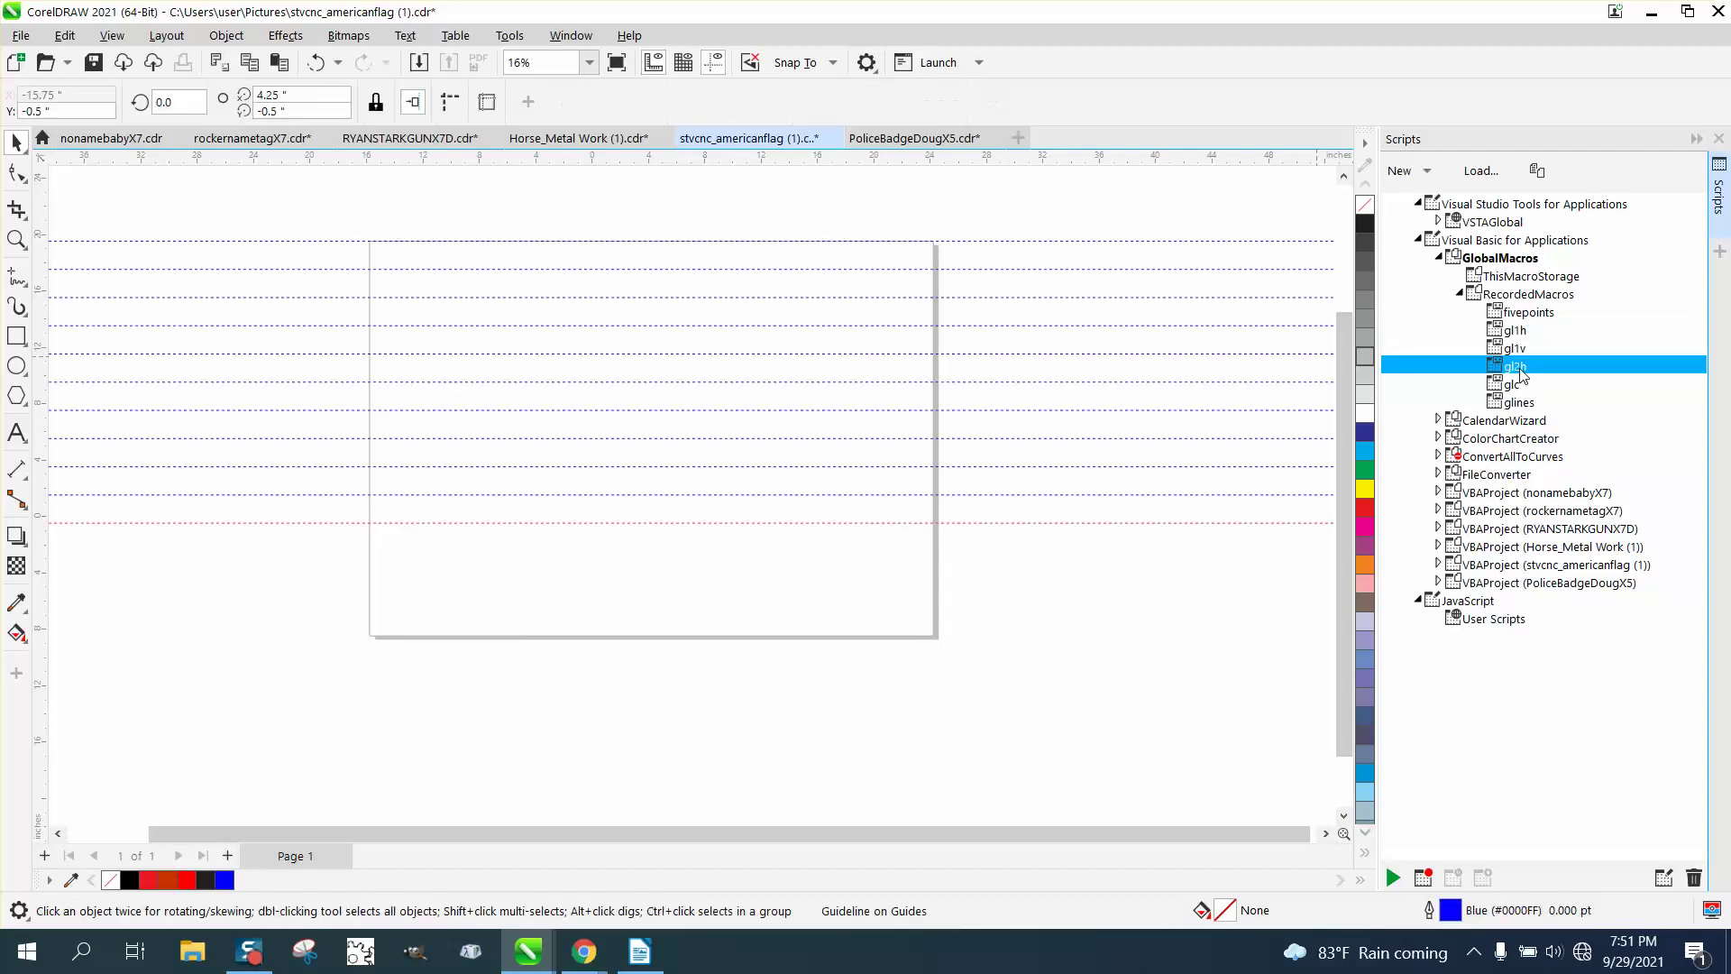